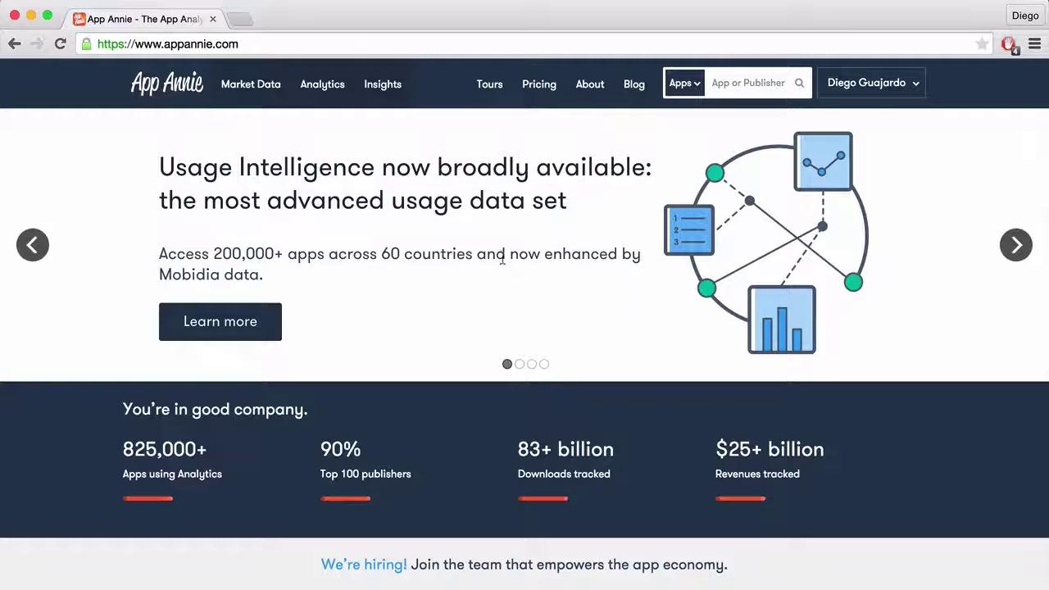
Open the Store Stats tour from the home page and continue to the iOS top app charts in Store Stats
scroll(489, 276, "down", 6)
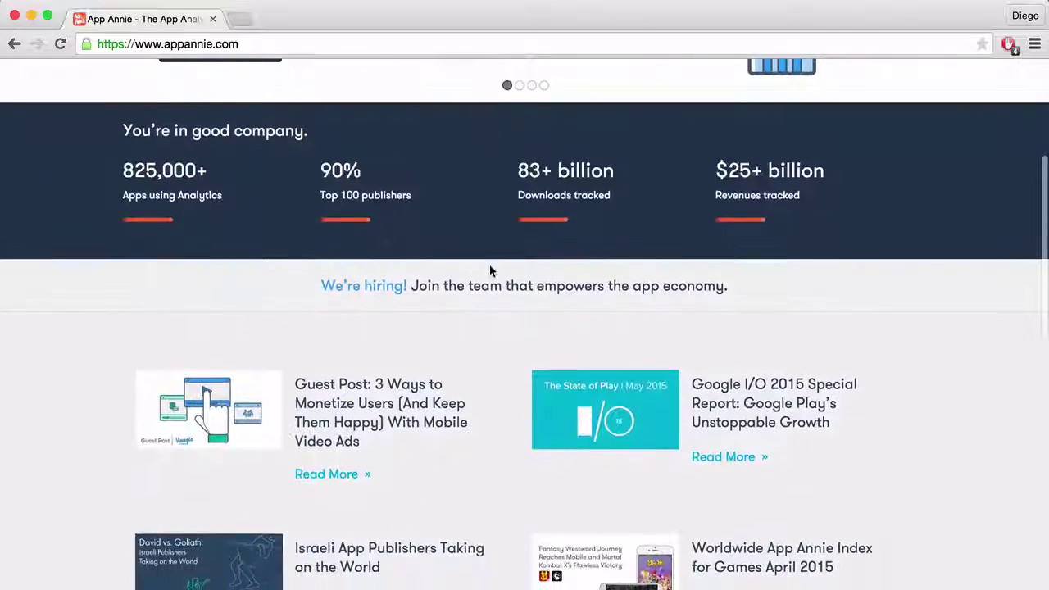
scroll(490, 272, "up", 3)
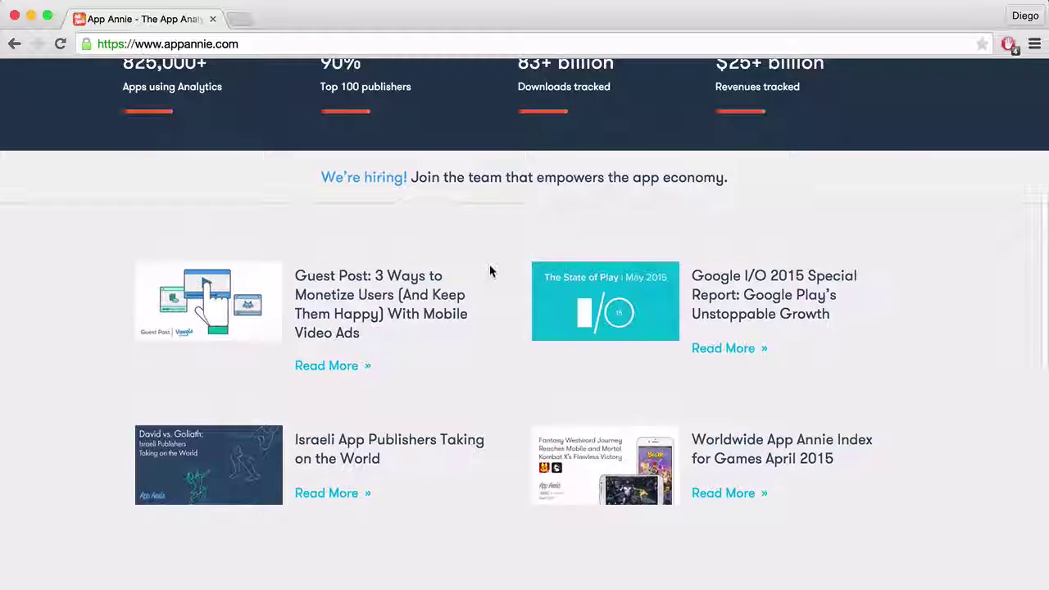
scroll(490, 271, "up", 3)
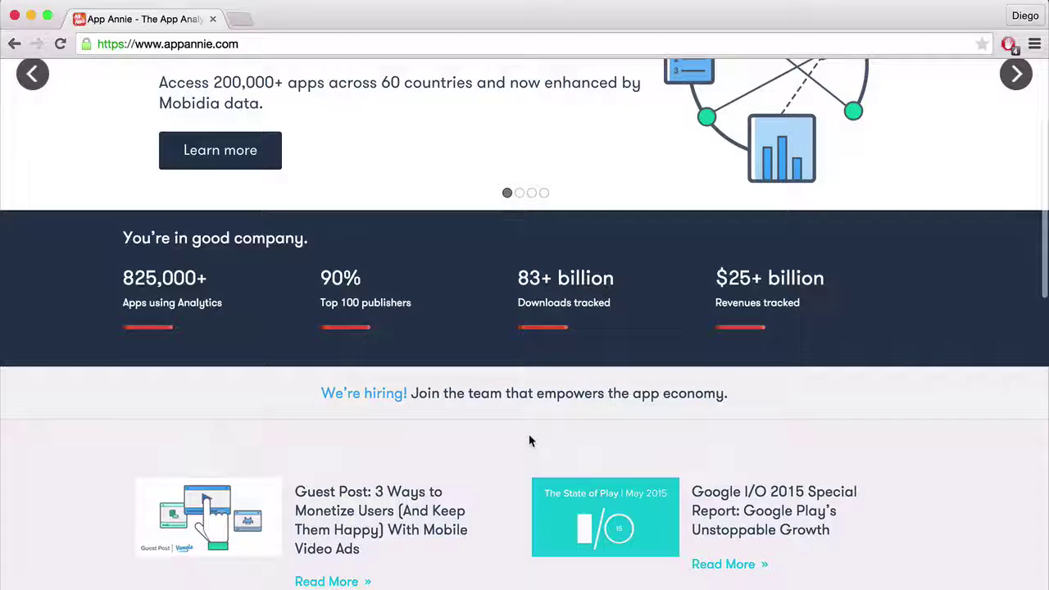
scroll(529, 326, "up", 3)
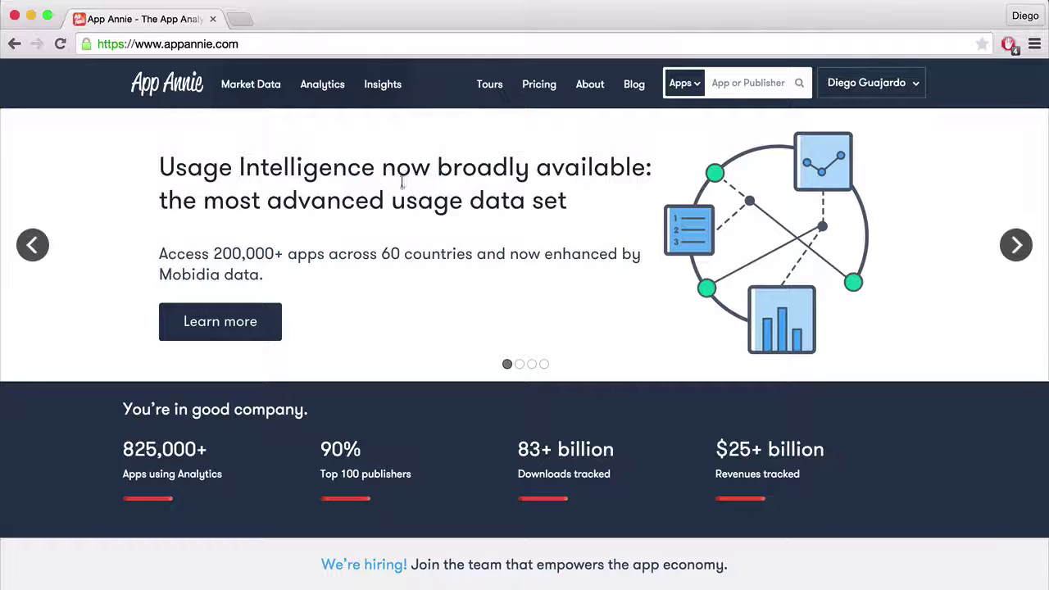
left_click(494, 87)
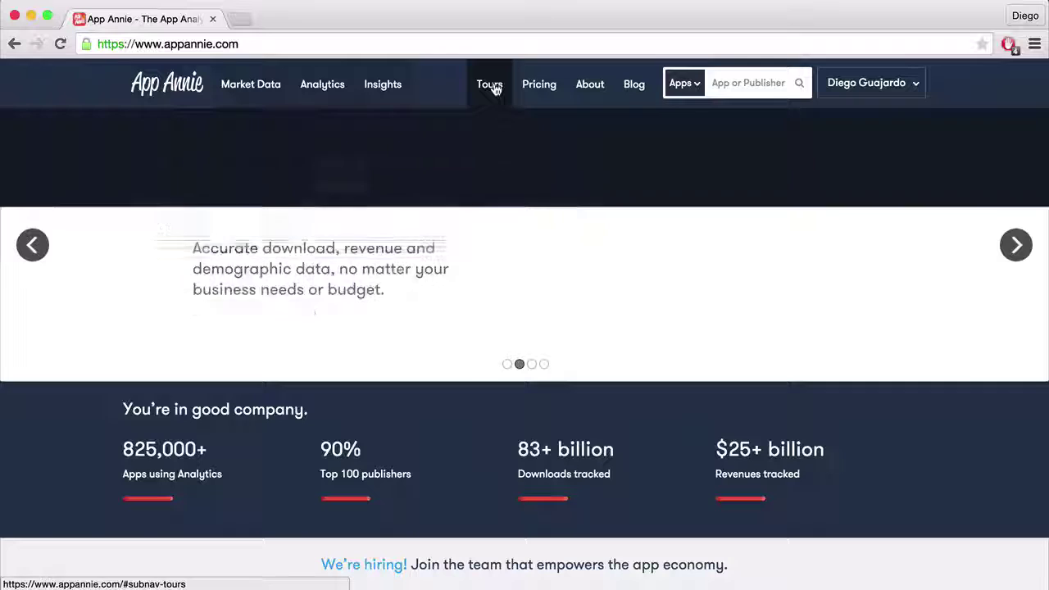
left_click(163, 168)
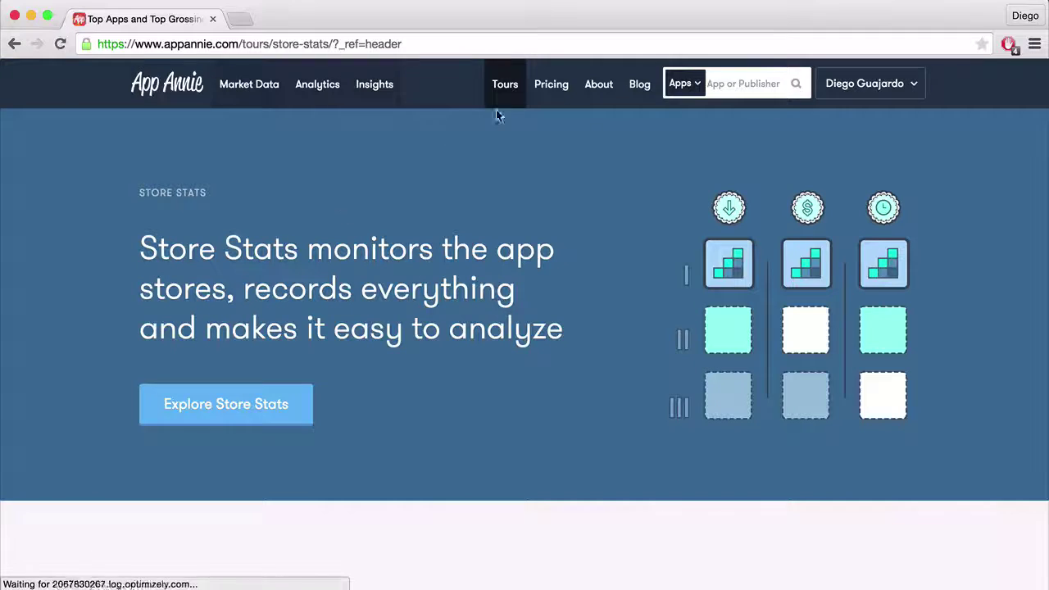
mouse_move(512, 88)
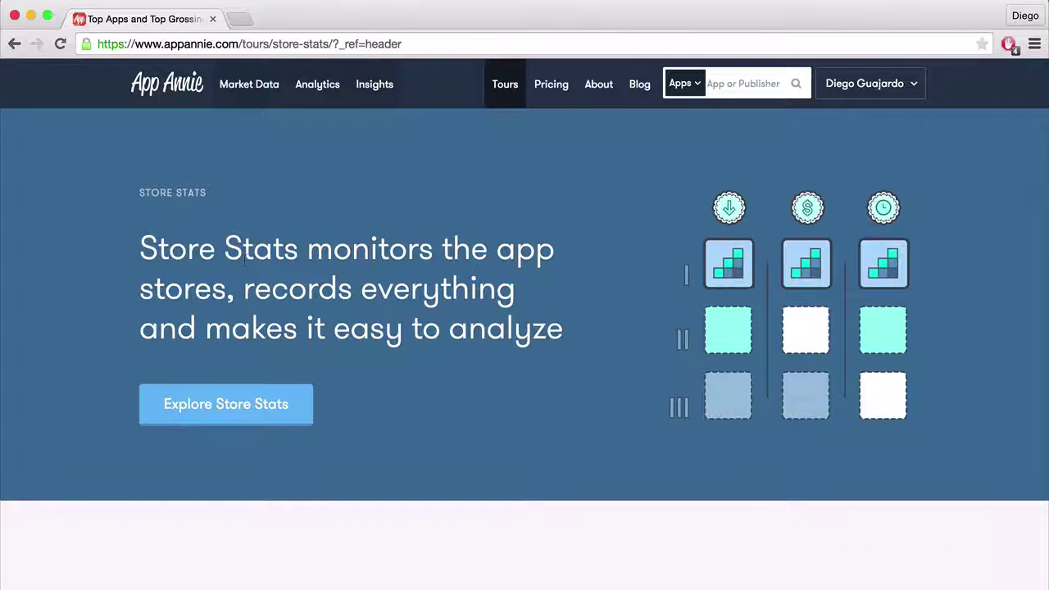
left_click(263, 414)
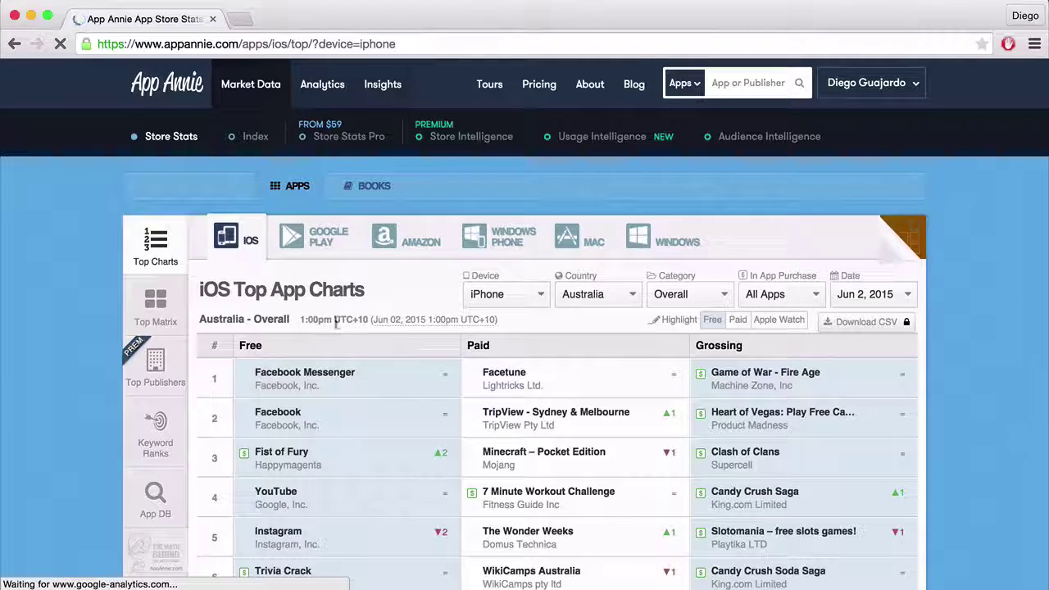
Browse the iOS top app charts for Australia and keep the in-app purchase filter on All Apps
scroll(386, 365, "down", 4)
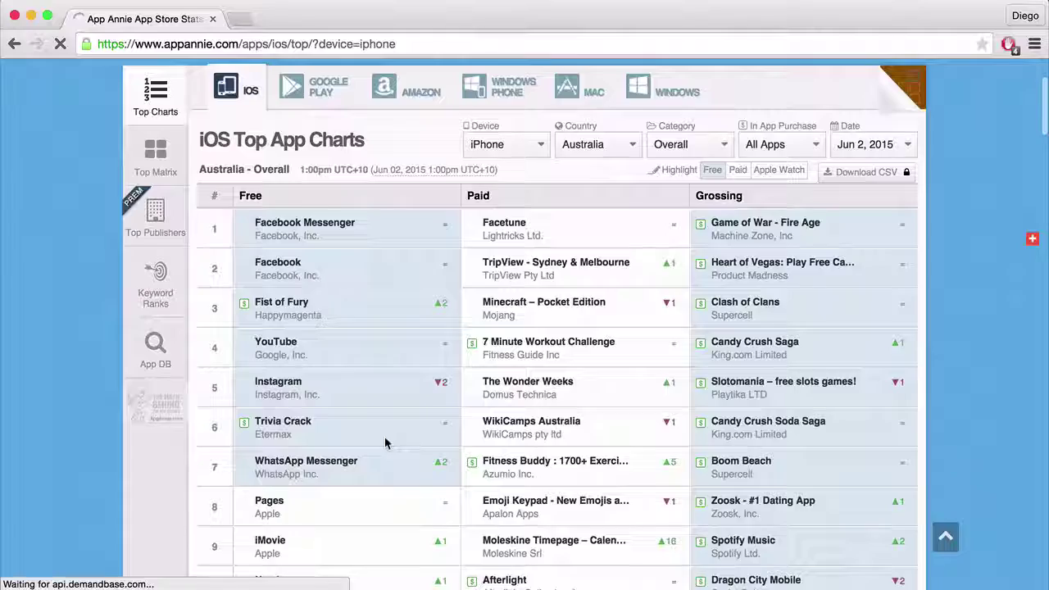
scroll(398, 406, "down", 3)
scroll(397, 401, "up", 5)
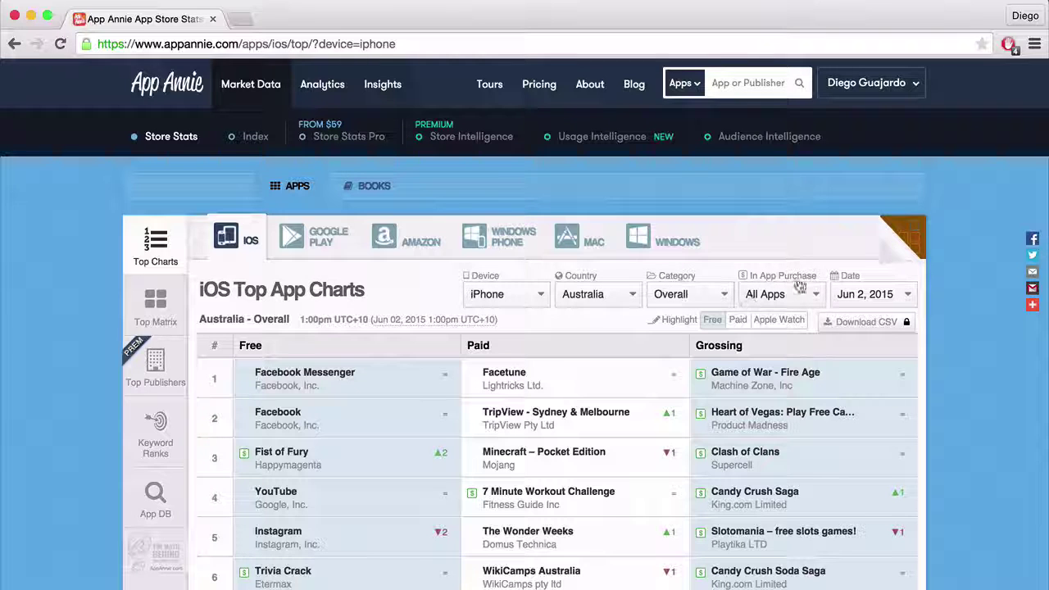
left_click(775, 300)
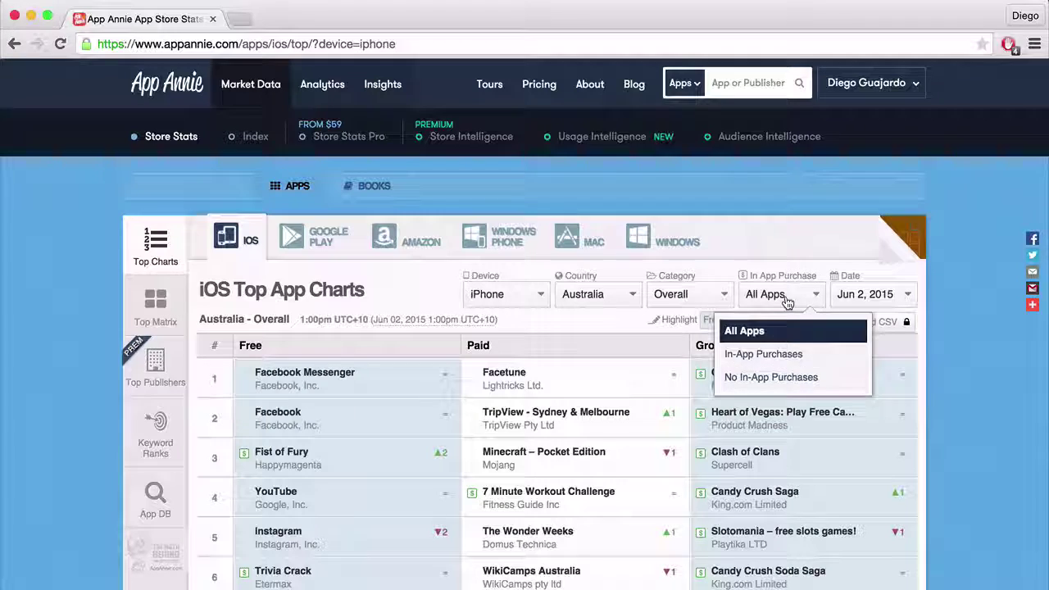
left_click(779, 336)
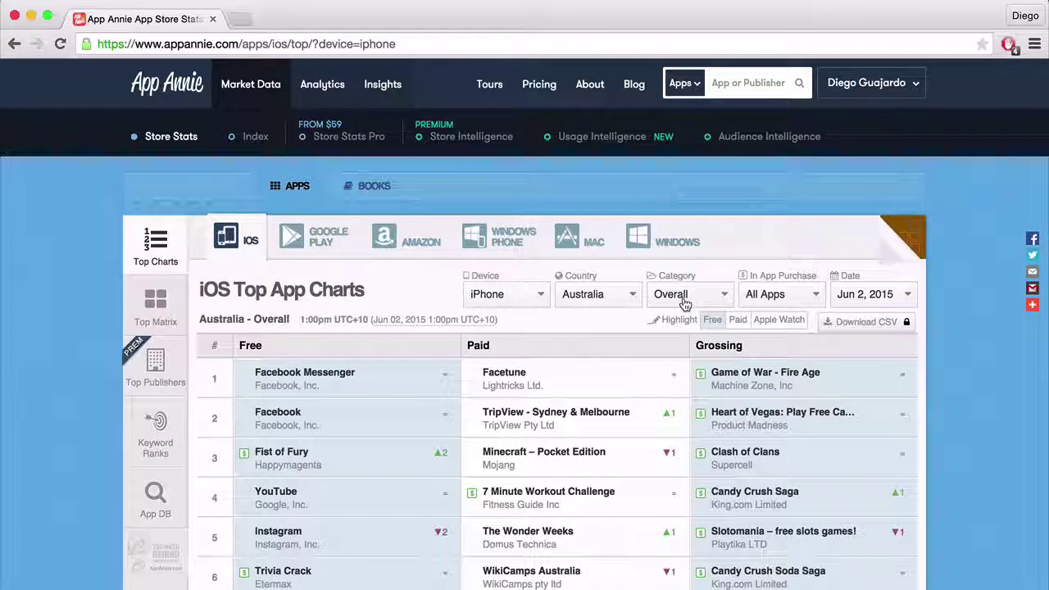
Filter the iOS top app charts to the Trivia subcategory of Games
scroll(687, 304, "down", 5)
scroll(684, 297, "down", 20)
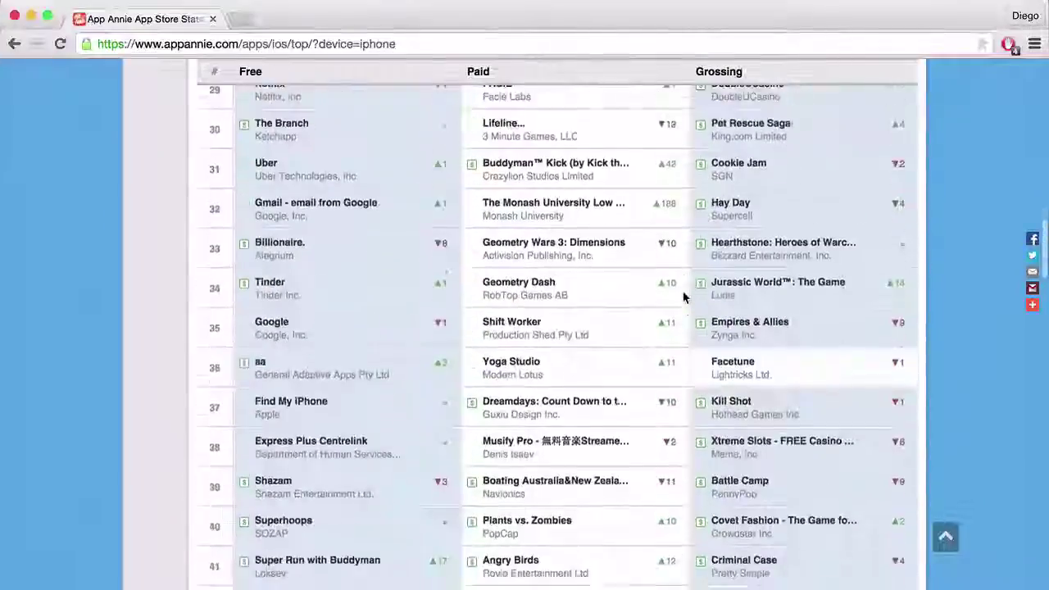
scroll(684, 297, "down", 20)
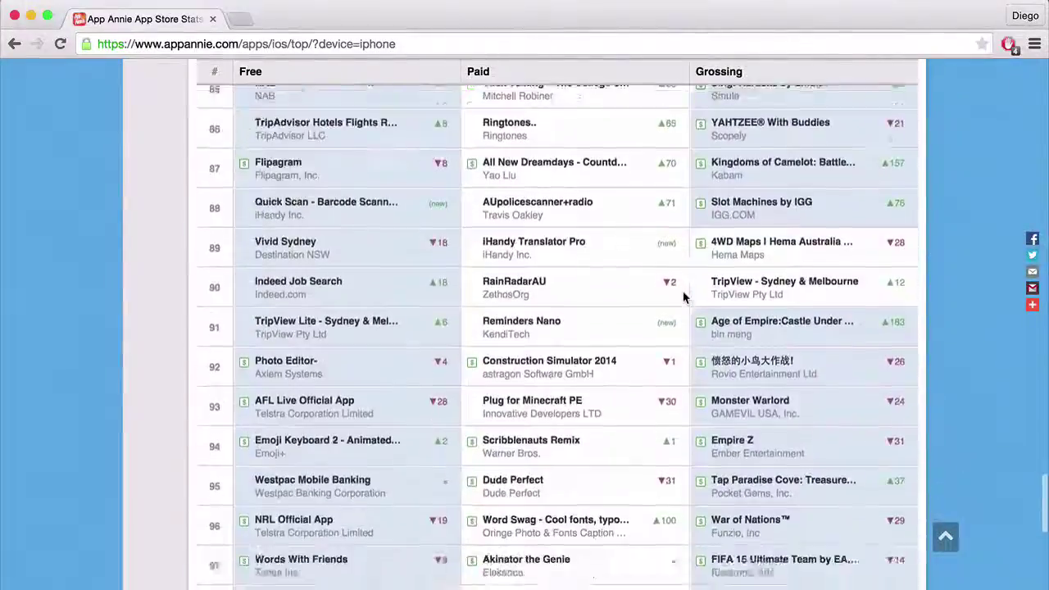
scroll(685, 297, "up", 20)
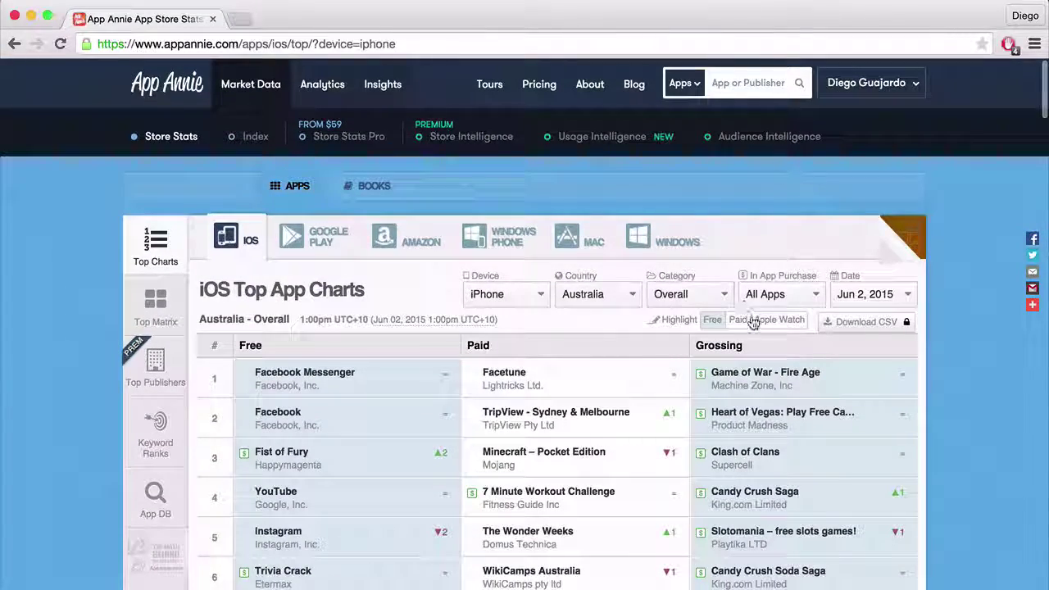
left_click(695, 300)
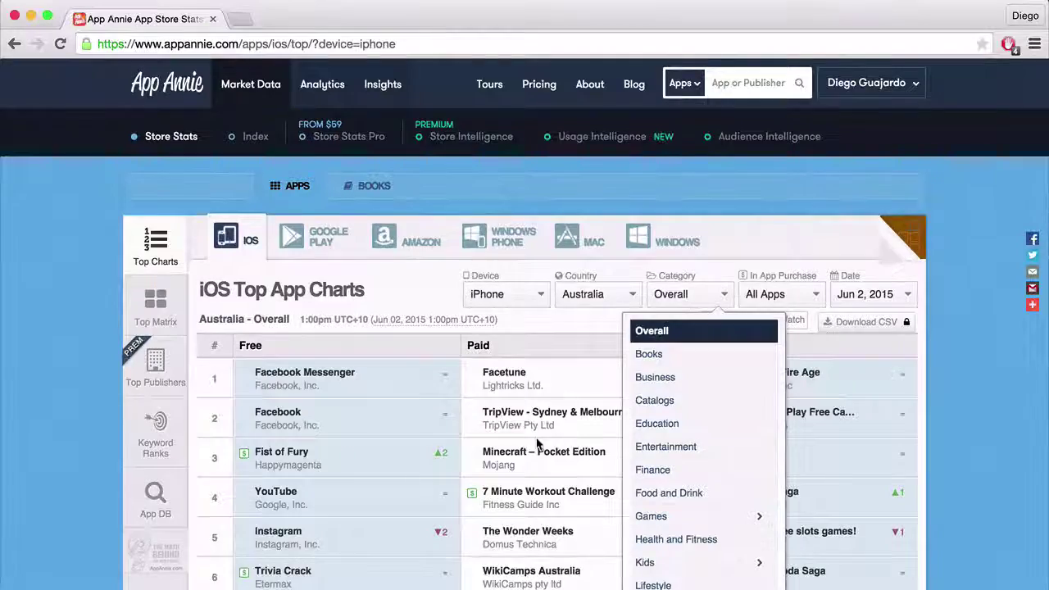
scroll(701, 361, "down", 5)
mouse_move(748, 294)
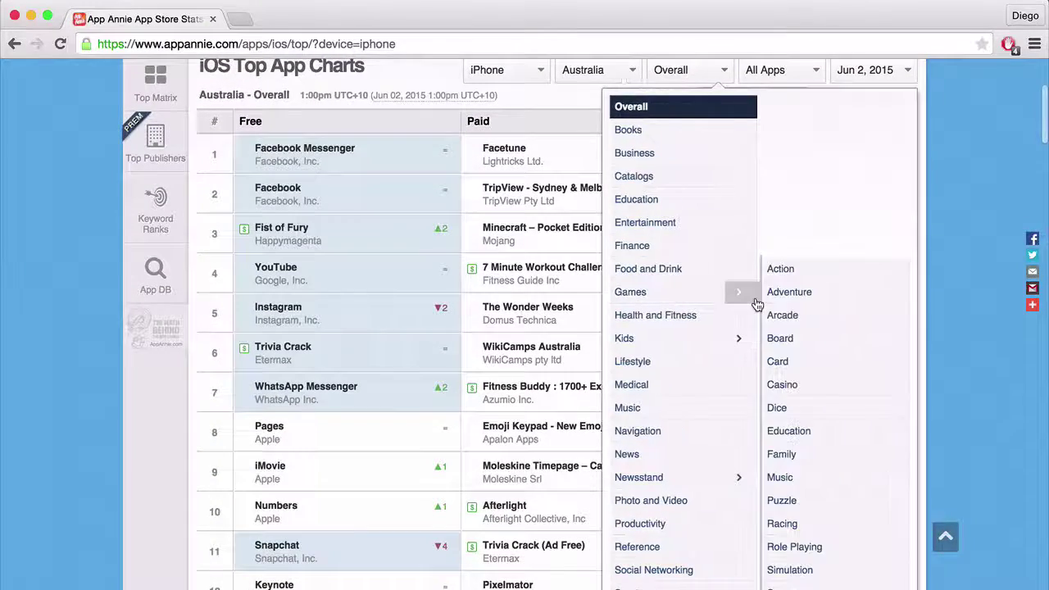
scroll(808, 349, "down", 4)
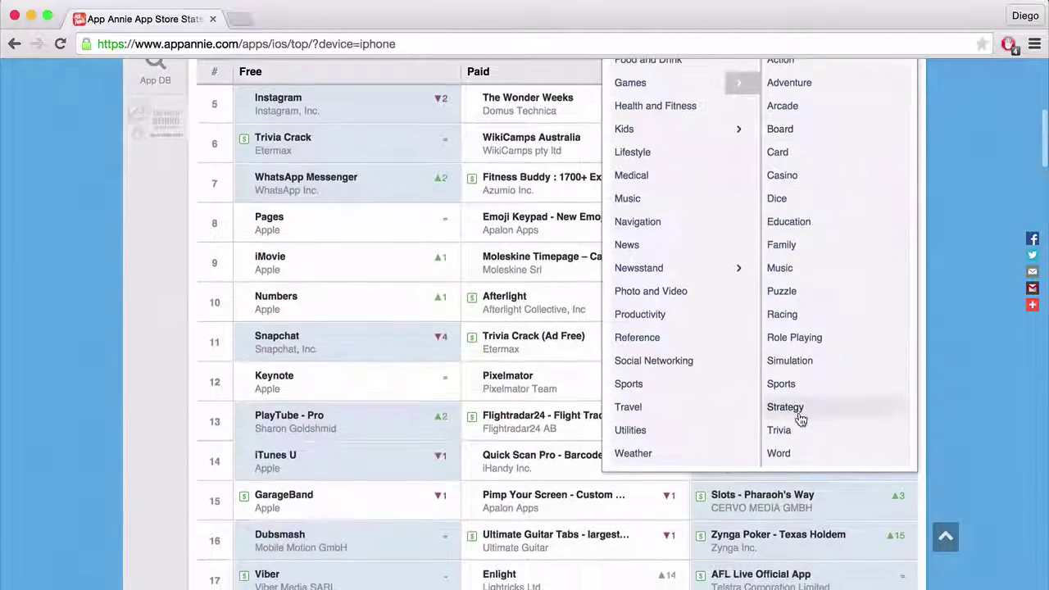
left_click(799, 426)
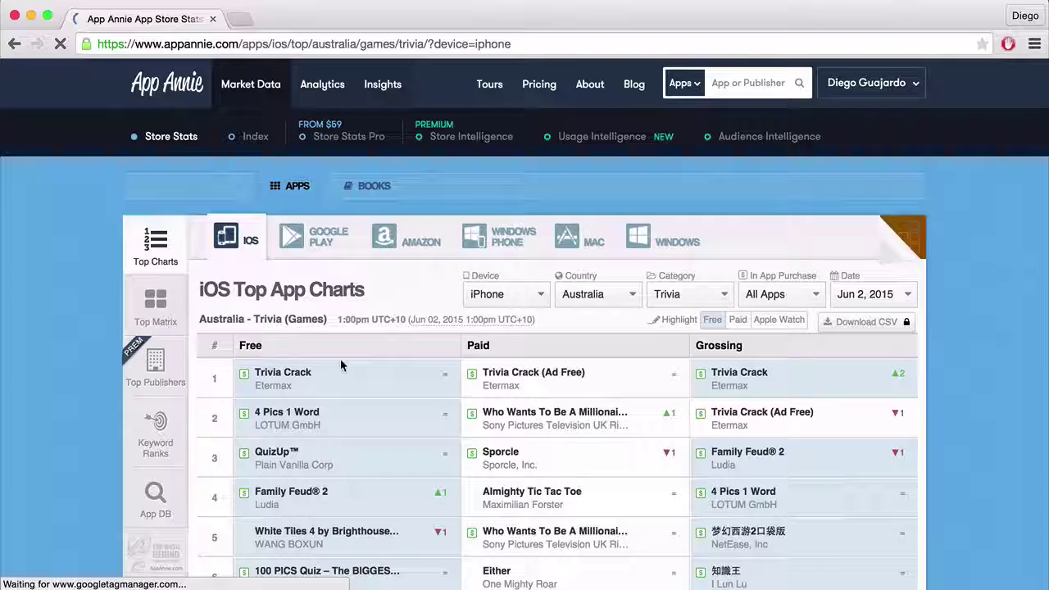
Open the details page of the Trivia Crack app from the free trivia games chart
scroll(325, 364, "down", 1)
scroll(325, 363, "down", 1)
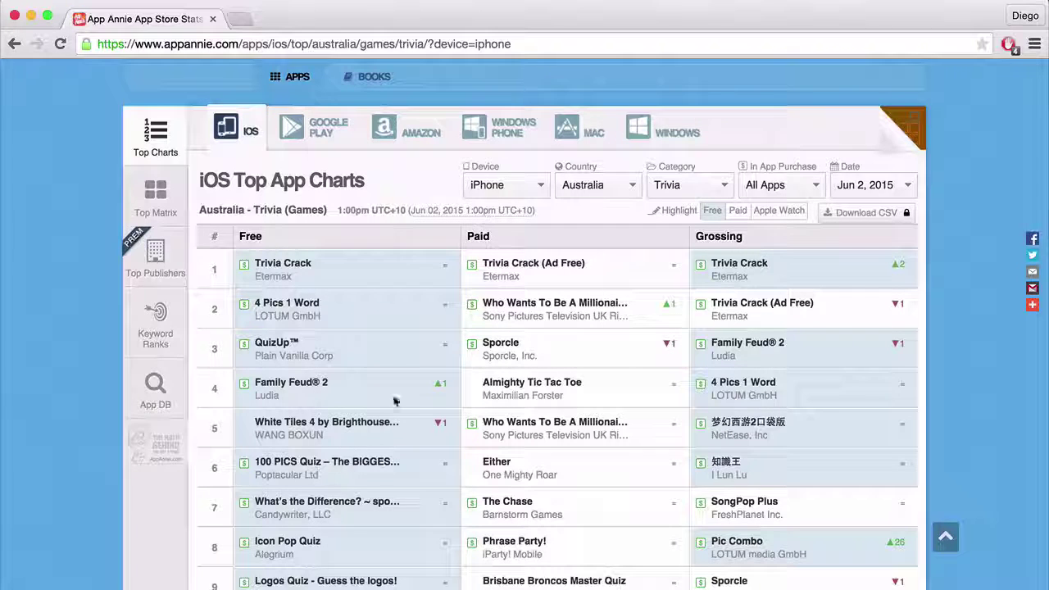
left_click(292, 266)
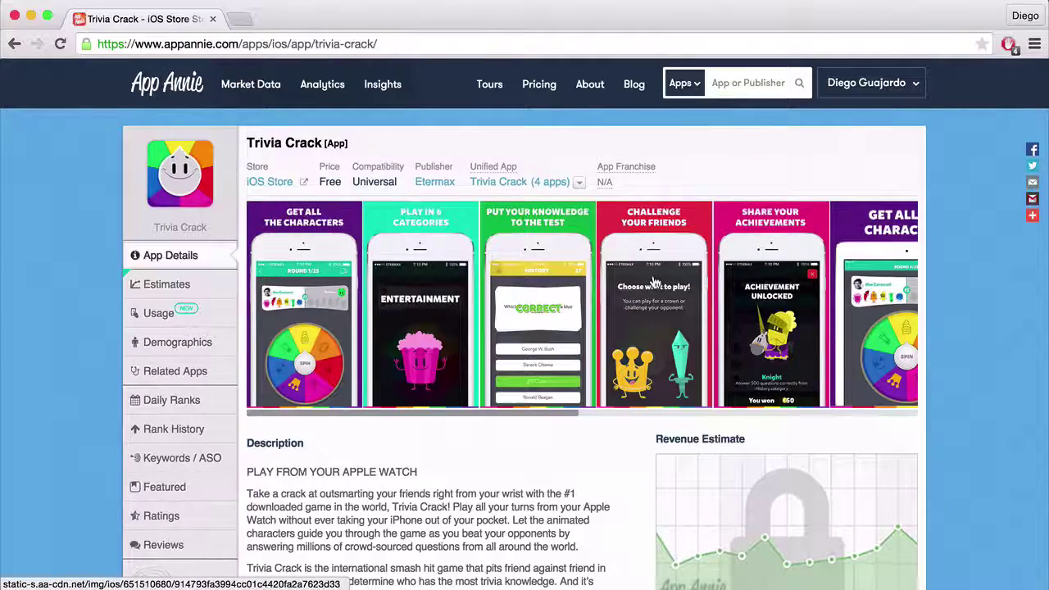
Look through Trivia Crack's screenshots, description and What's New notes on its app details page
scroll(648, 284, "right", 1)
scroll(648, 284, "right", 5)
scroll(647, 285, "left", 6)
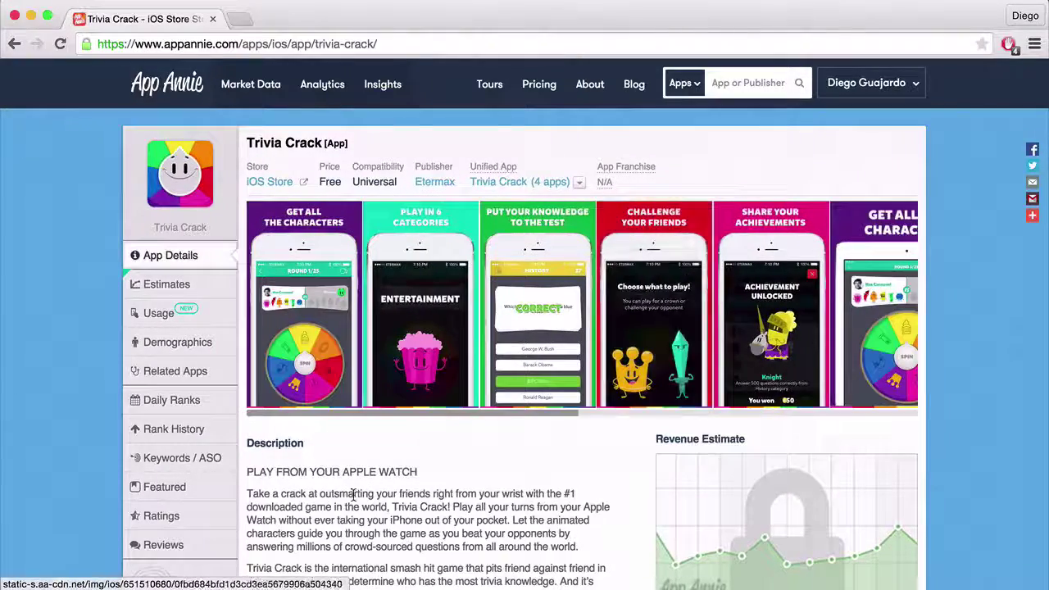
scroll(353, 459, "down", 2)
scroll(354, 488, "down", 2)
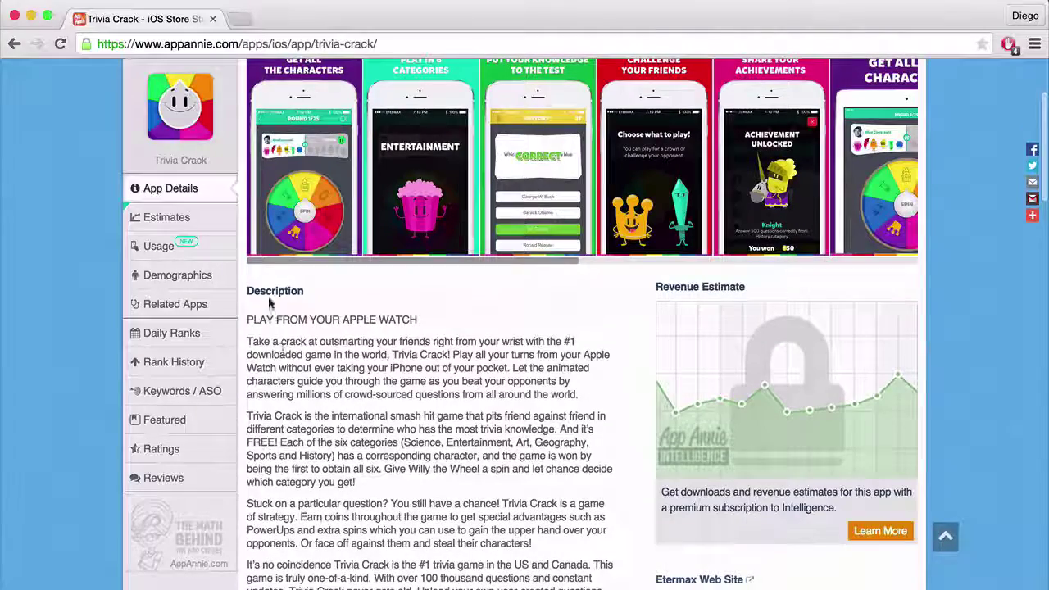
scroll(284, 342, "down", 20)
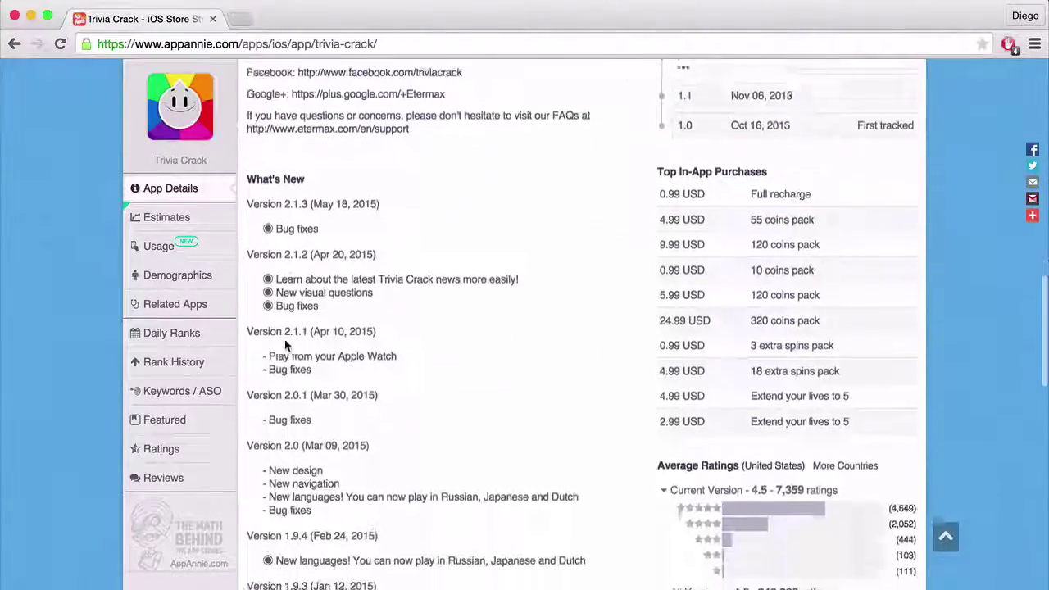
scroll(319, 380, "down", 10)
scroll(320, 387, "up", 14)
scroll(319, 387, "up", 14)
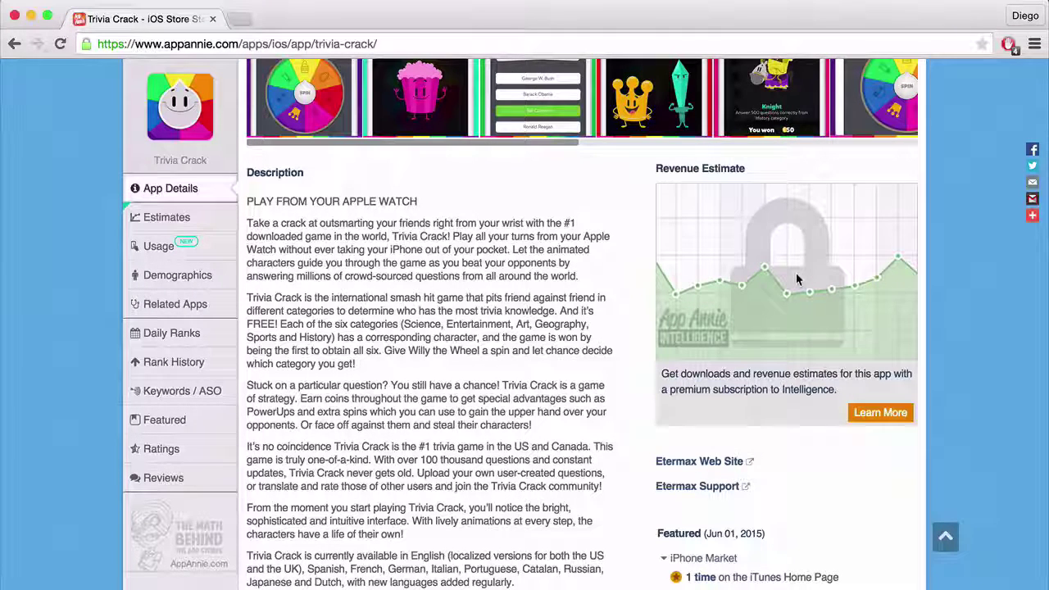
Examine the Revenue Estimate, Featured and Versions sections of Trivia Crack's details
scroll(616, 278, "down", 2)
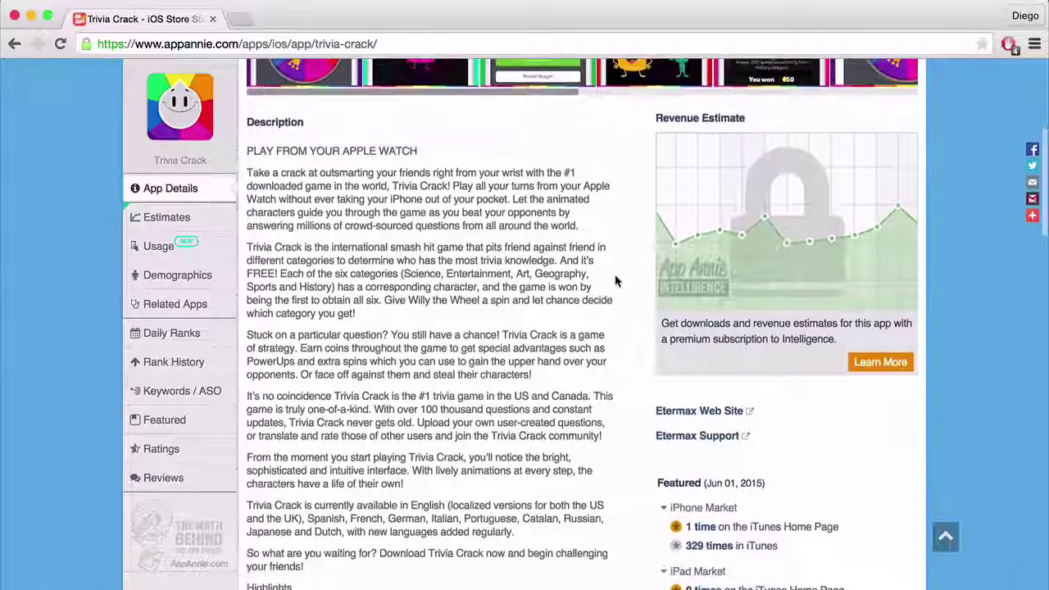
scroll(616, 281, "down", 8)
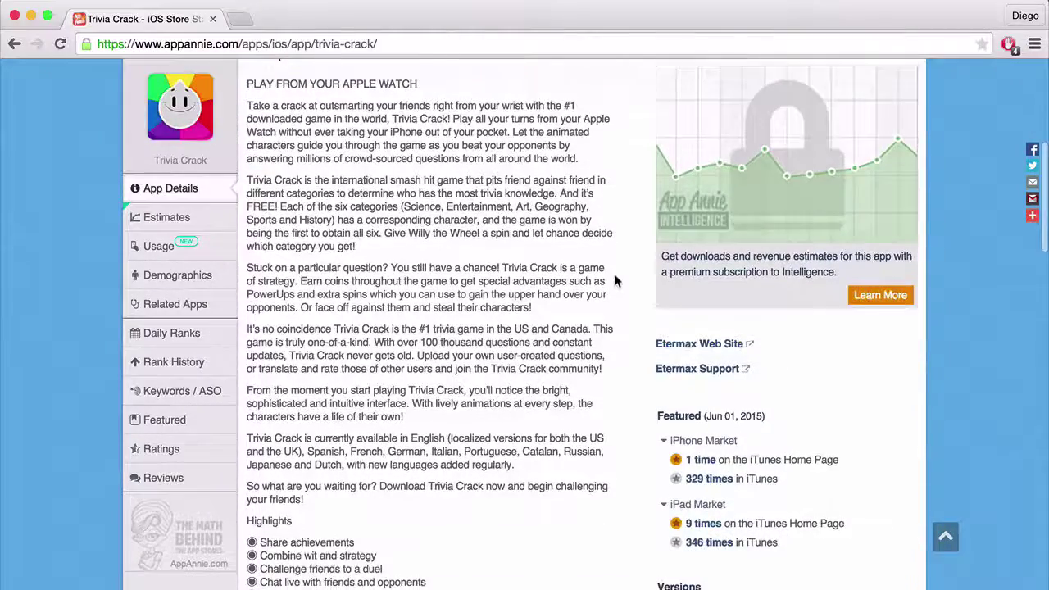
scroll(615, 281, "down", 1)
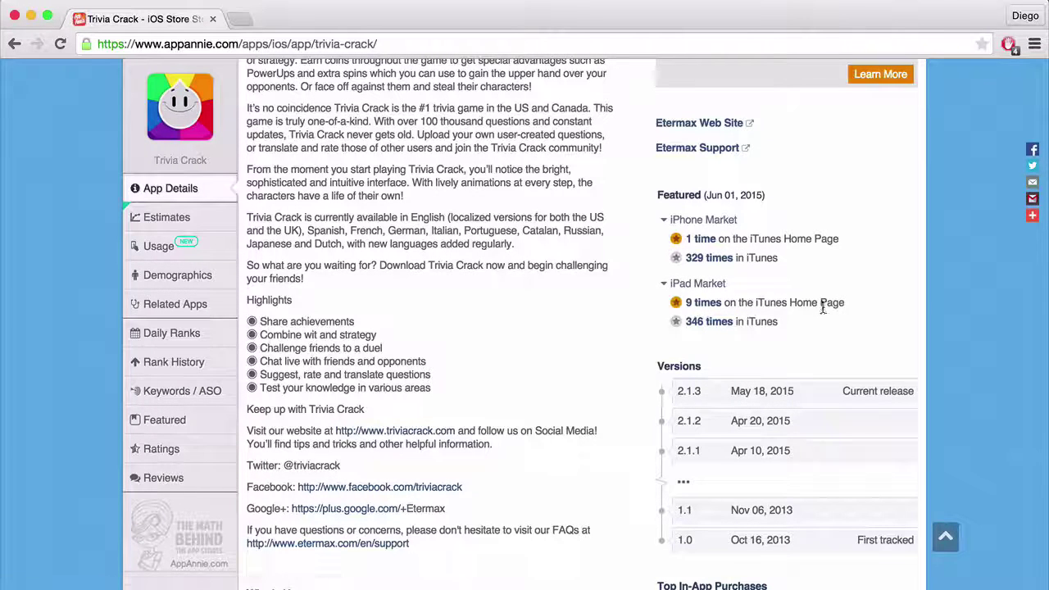
scroll(724, 340, "down", 2)
scroll(724, 339, "down", 2)
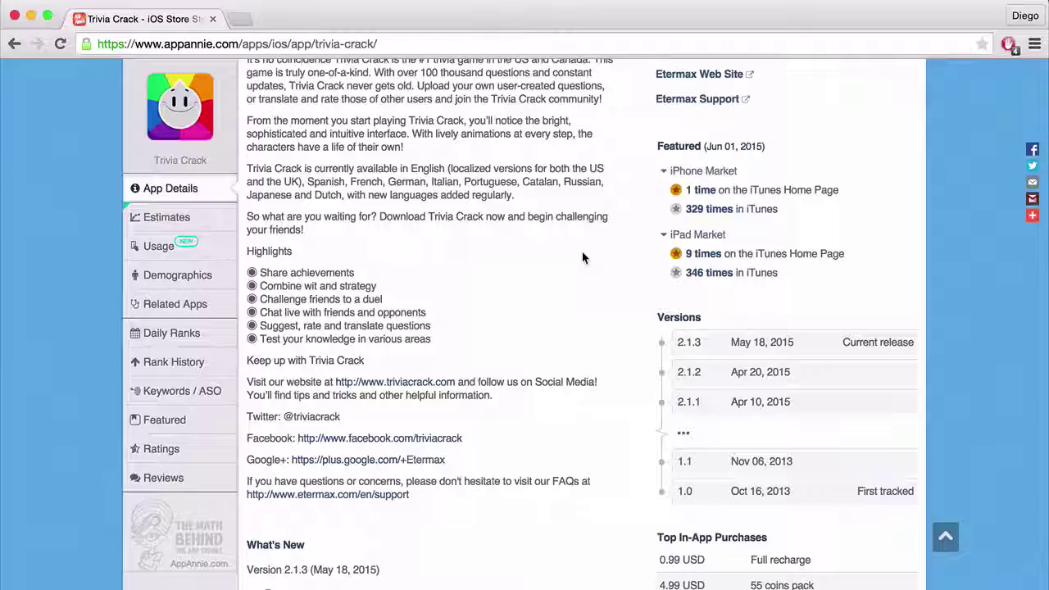
scroll(583, 258, "down", 2)
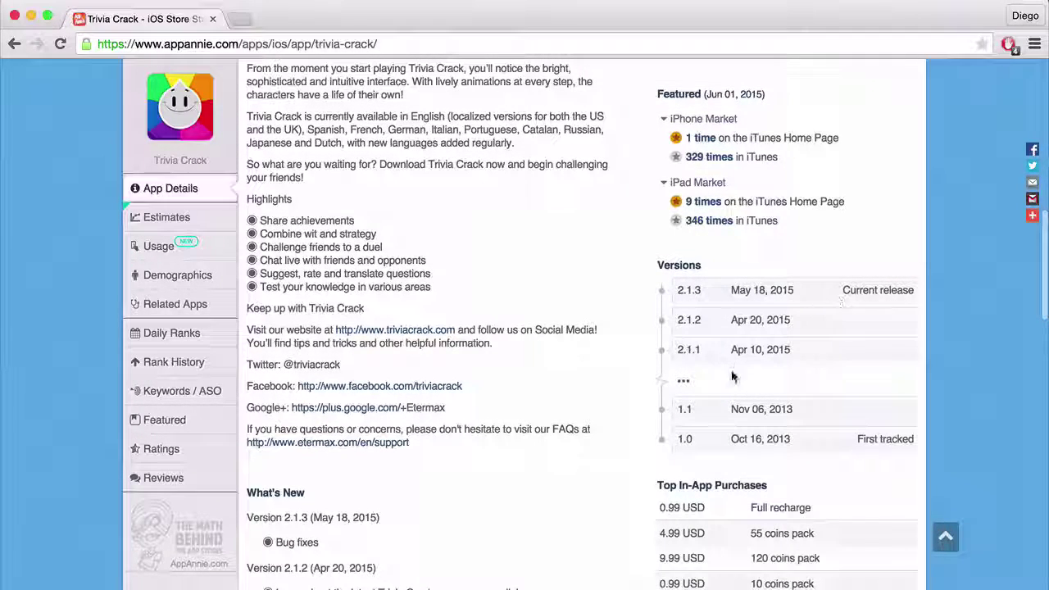
Examine Trivia Crack's Top In-App Purchases list, highlighting the full price list and individual coin pack entries
scroll(738, 305, "down", 5)
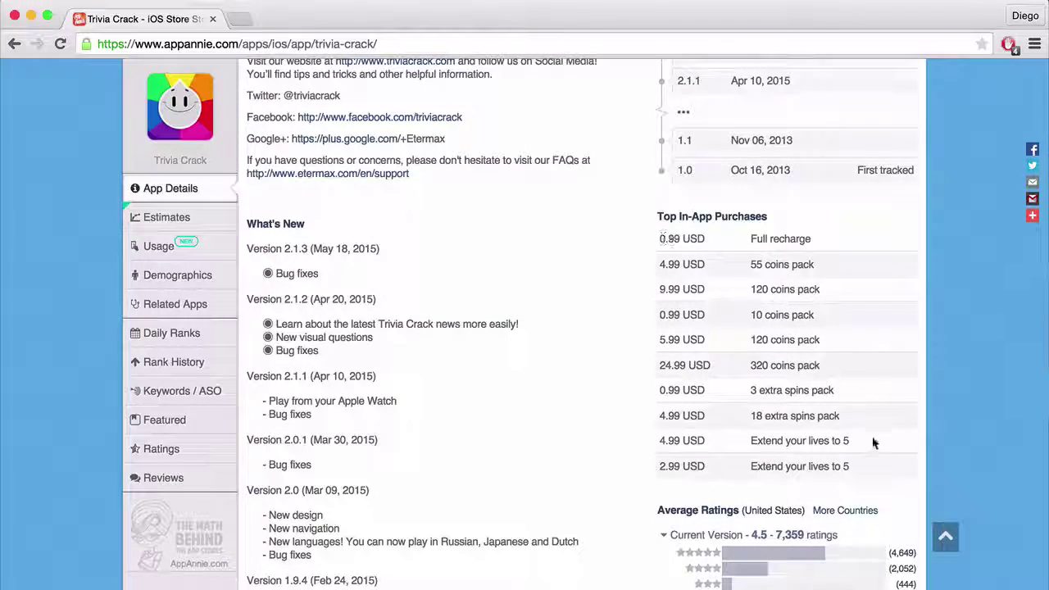
left_click_drag(877, 476, 661, 239)
left_click(775, 246)
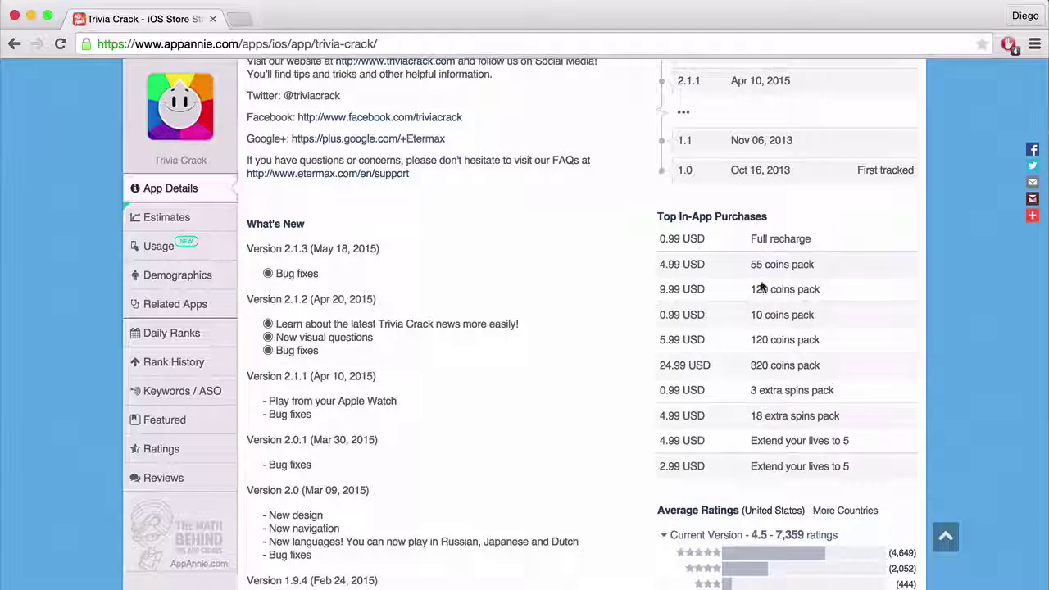
left_click_drag(753, 267, 756, 287)
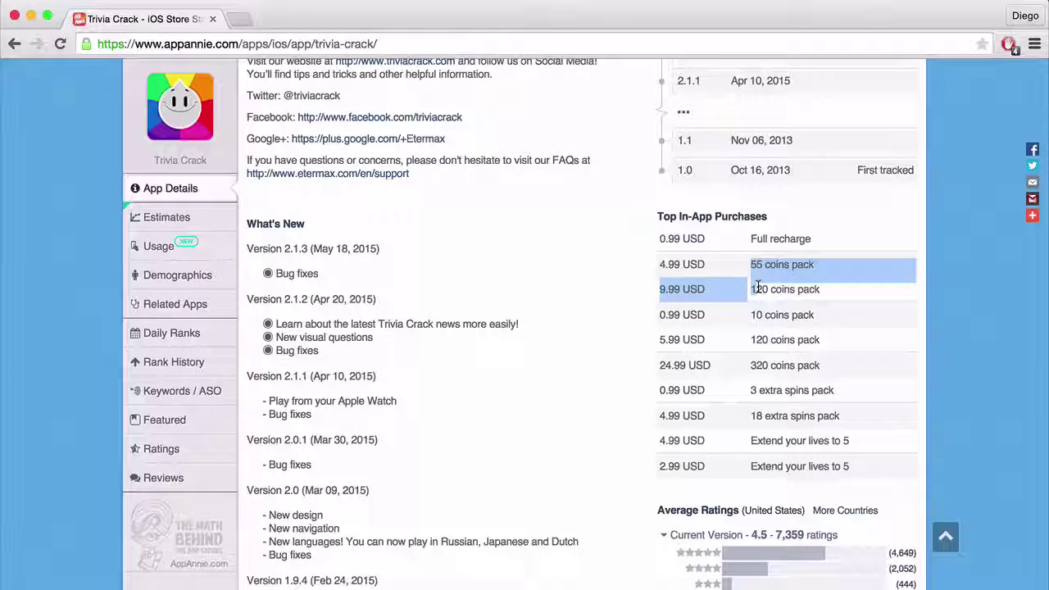
left_click(759, 285)
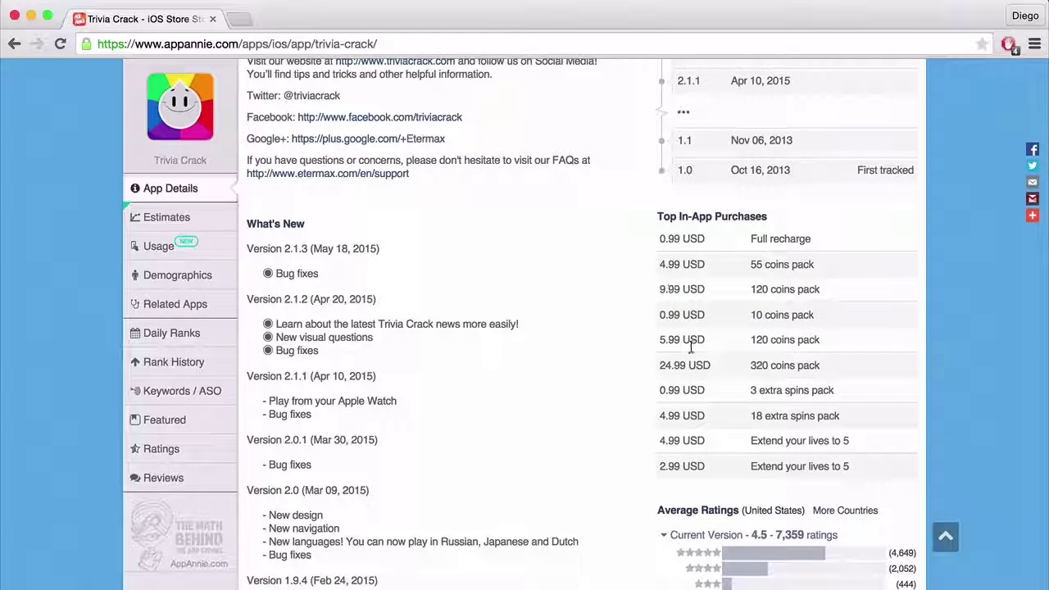
left_click_drag(750, 366, 772, 366)
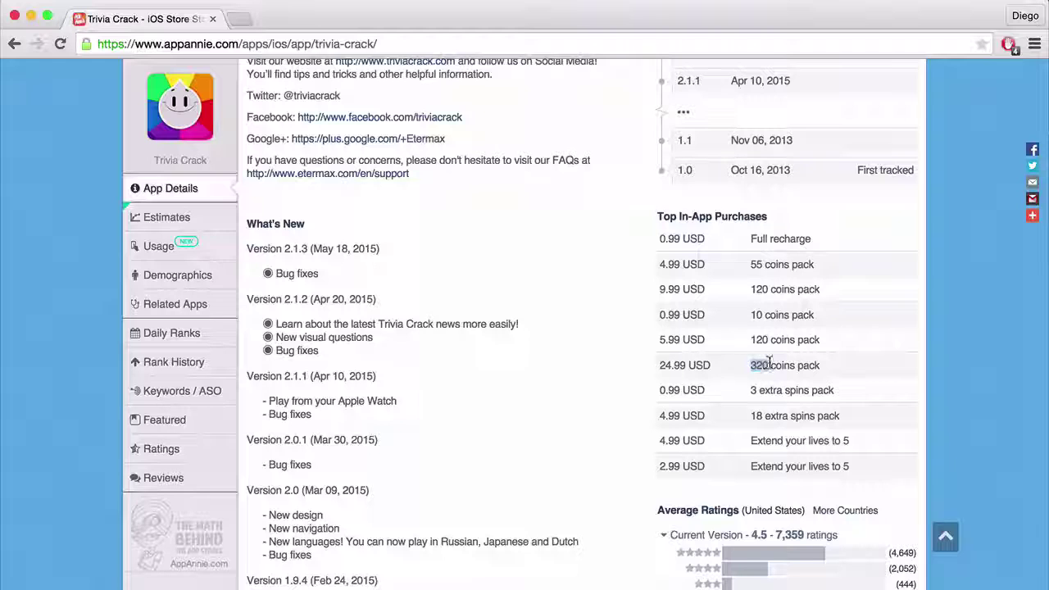
Look over the extra spins and lives entries in Trivia Crack's Top In-App Purchases, plus the Average Ratings section
left_click(667, 364)
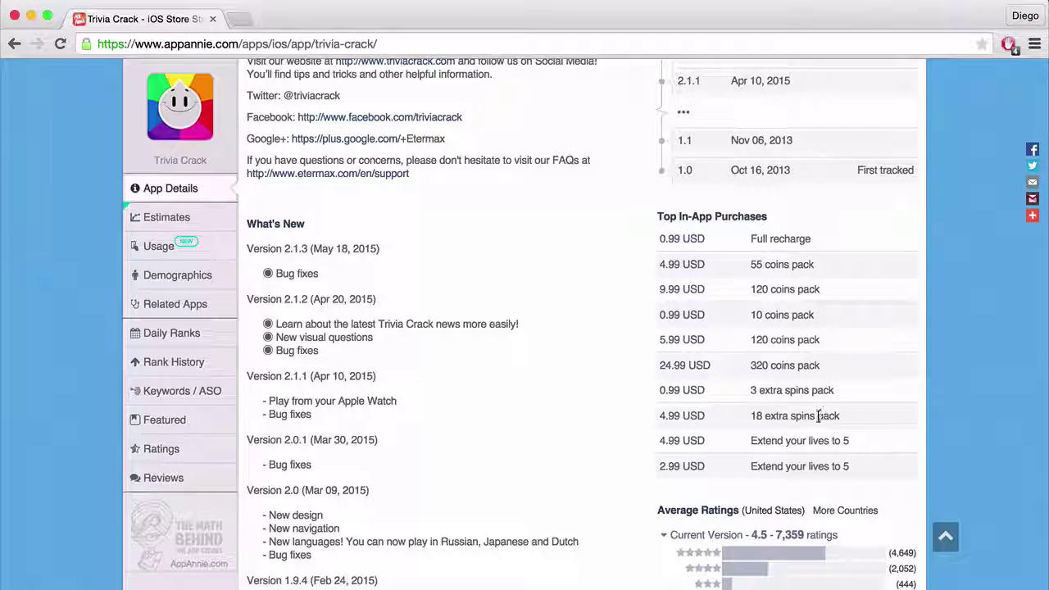
scroll(783, 284, "down", 4)
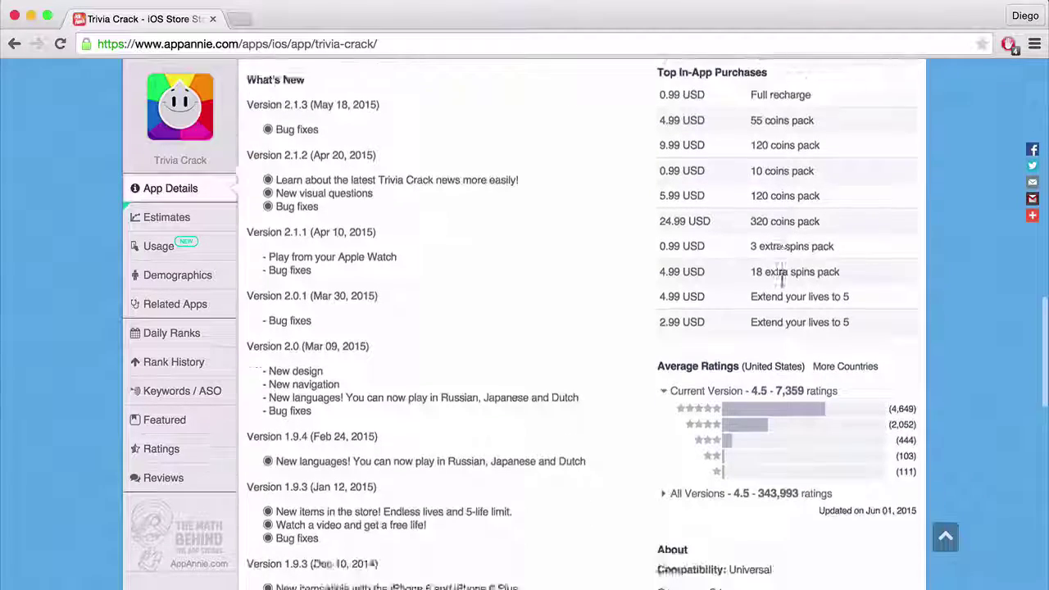
scroll(783, 284, "up", 1)
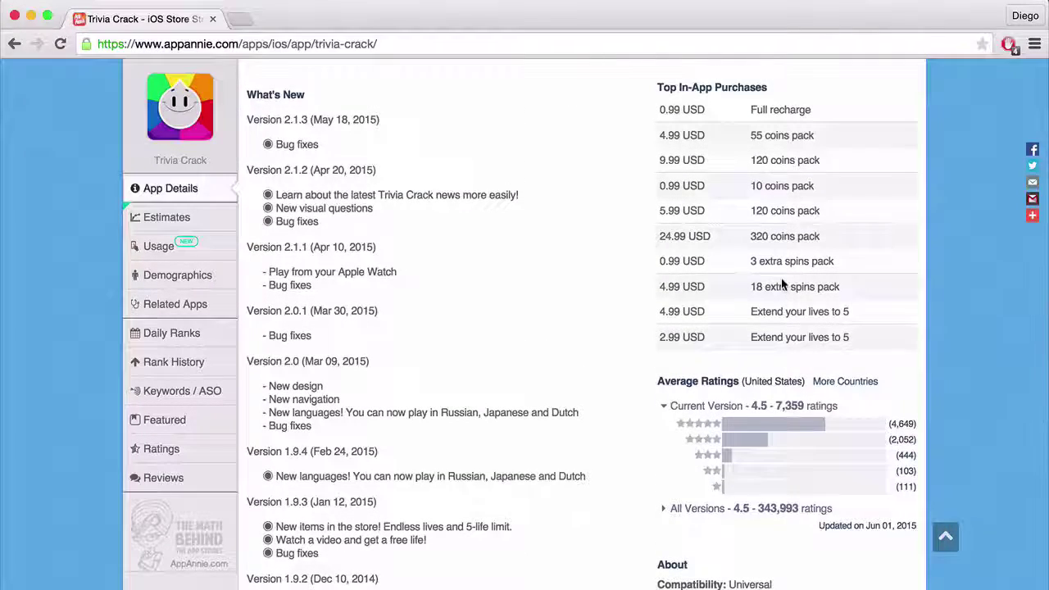
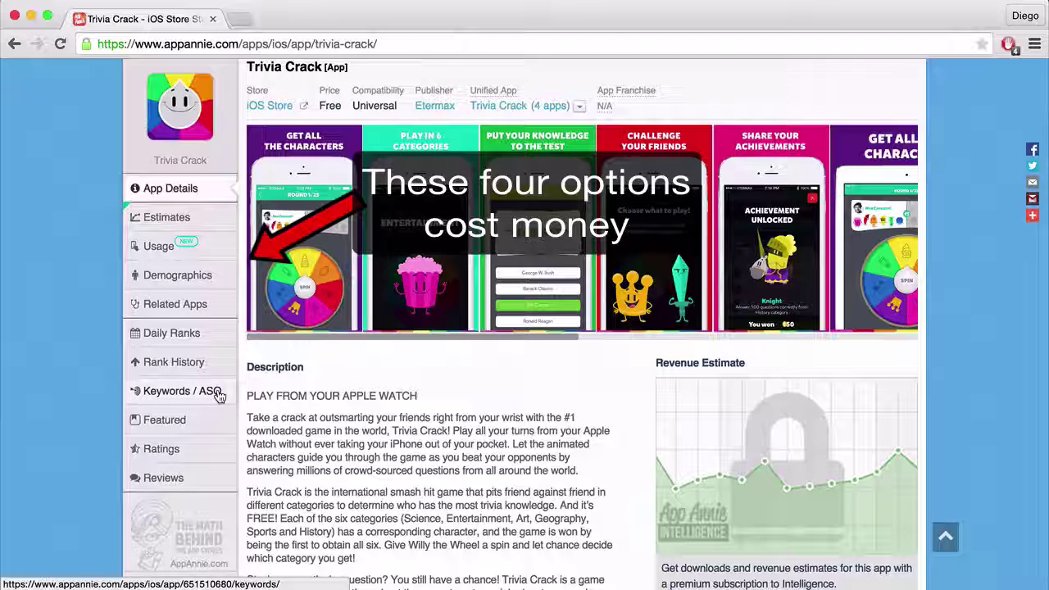
Open Trivia Crack's Keywords / ASO report and examine its keyword rank chart and the iPad and iPhone keyword tables
left_click(219, 396)
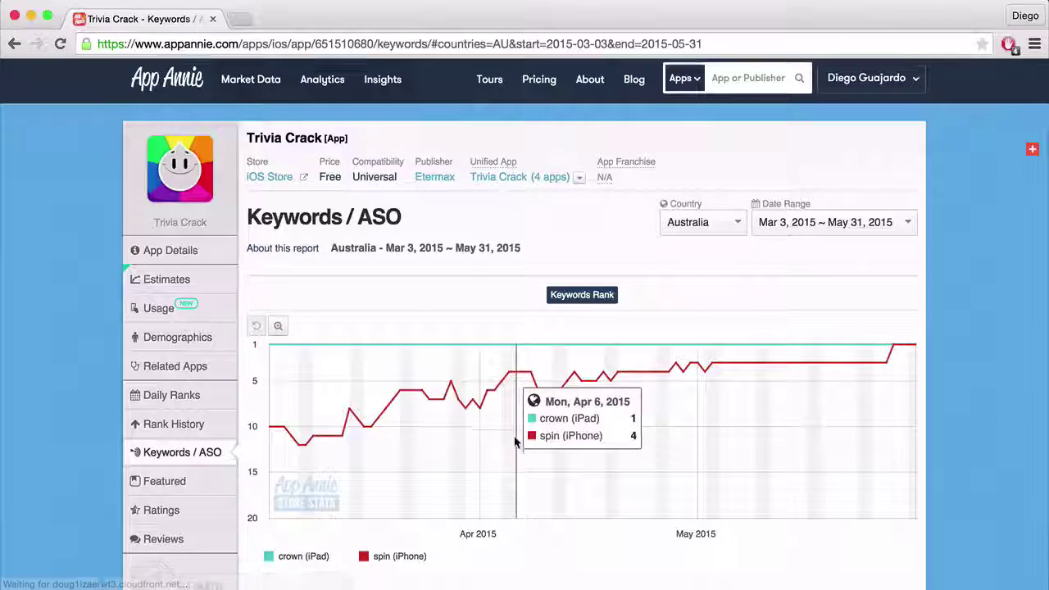
scroll(514, 441, "down", 2)
scroll(514, 441, "down", 4)
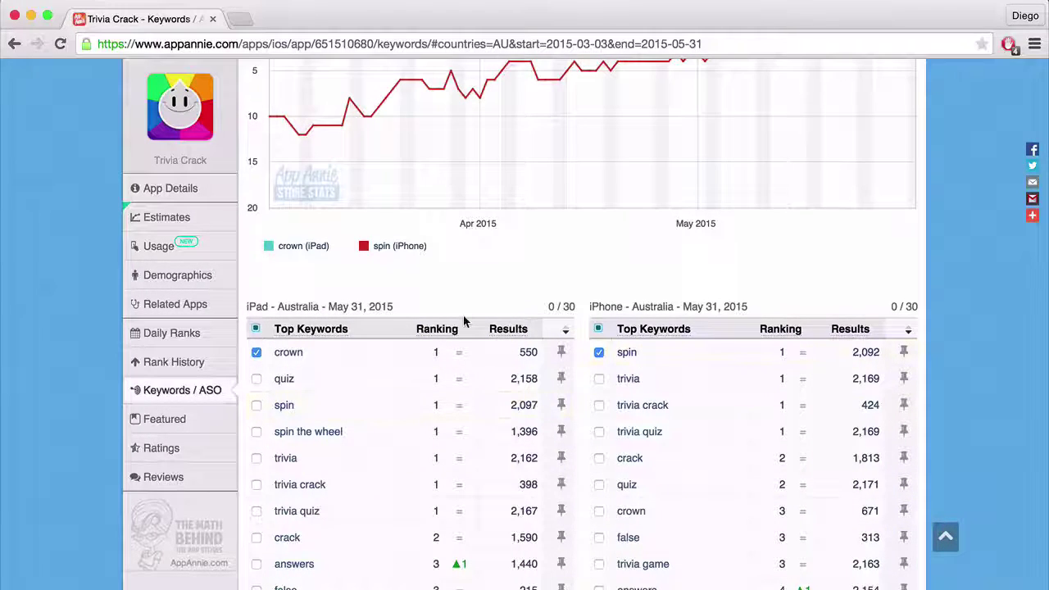
scroll(463, 315, "up", 3)
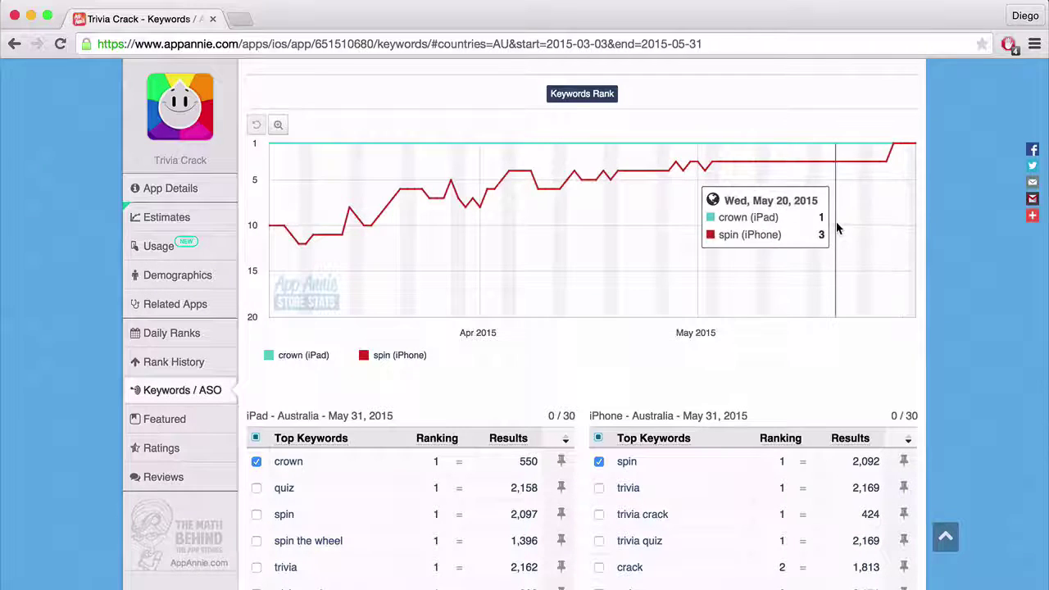
Add the iPhone keywords trivia crack and trivia quiz and the iPad keyword crack to the rank chart, and compare their curves
scroll(839, 227, "down", 5)
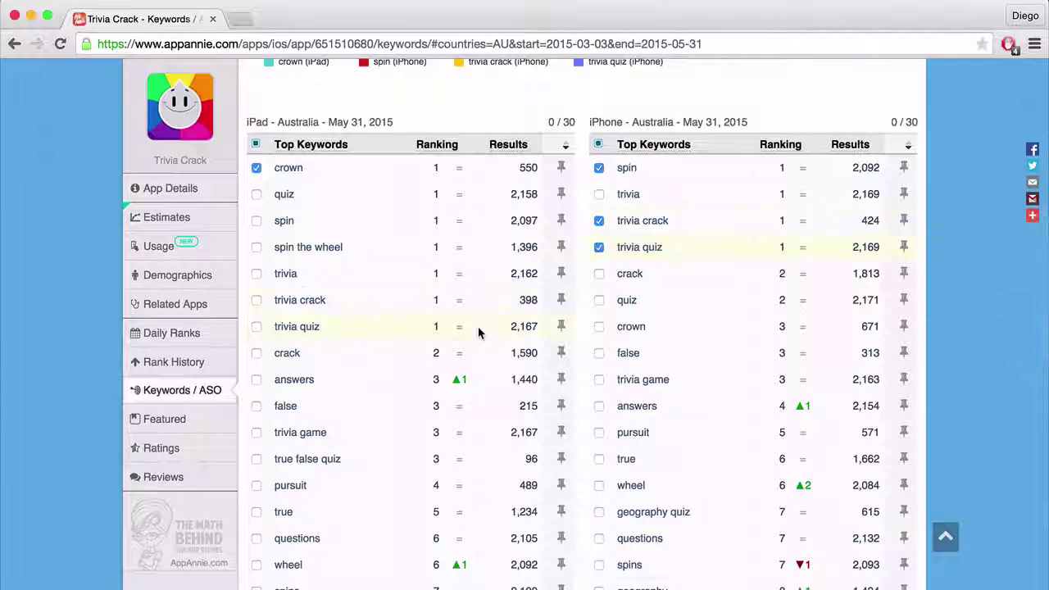
left_click(256, 353)
scroll(325, 248, "up", 7)
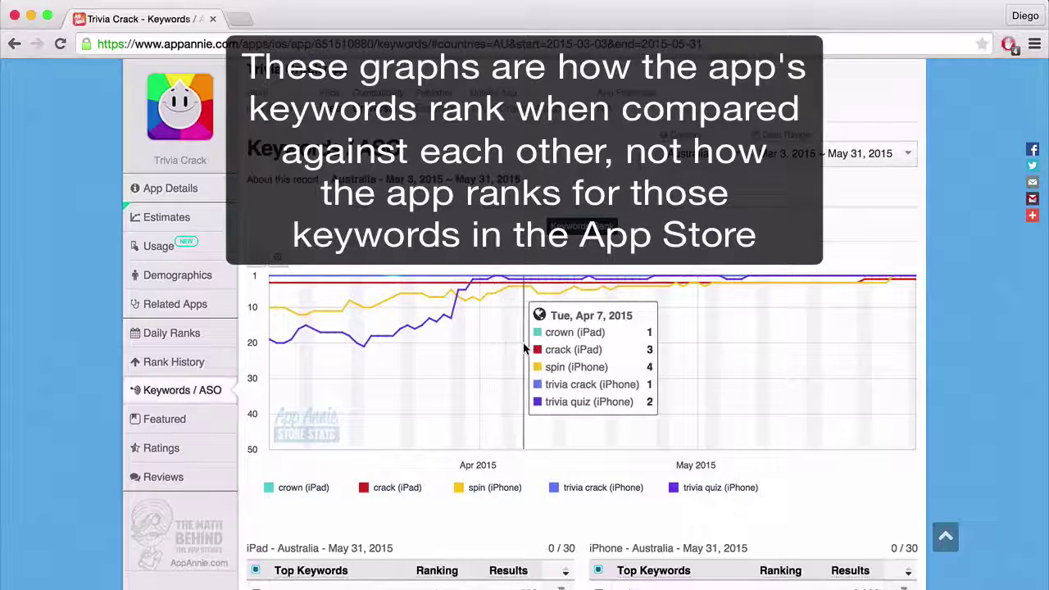
scroll(523, 348, "down", 1)
scroll(523, 348, "up", 2)
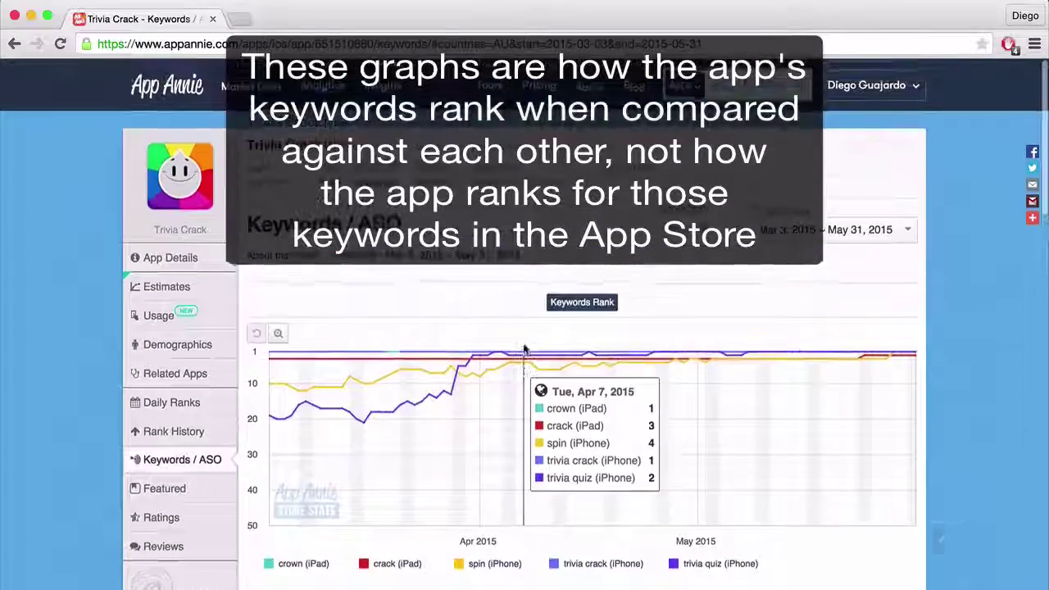
scroll(523, 349, "down", 2)
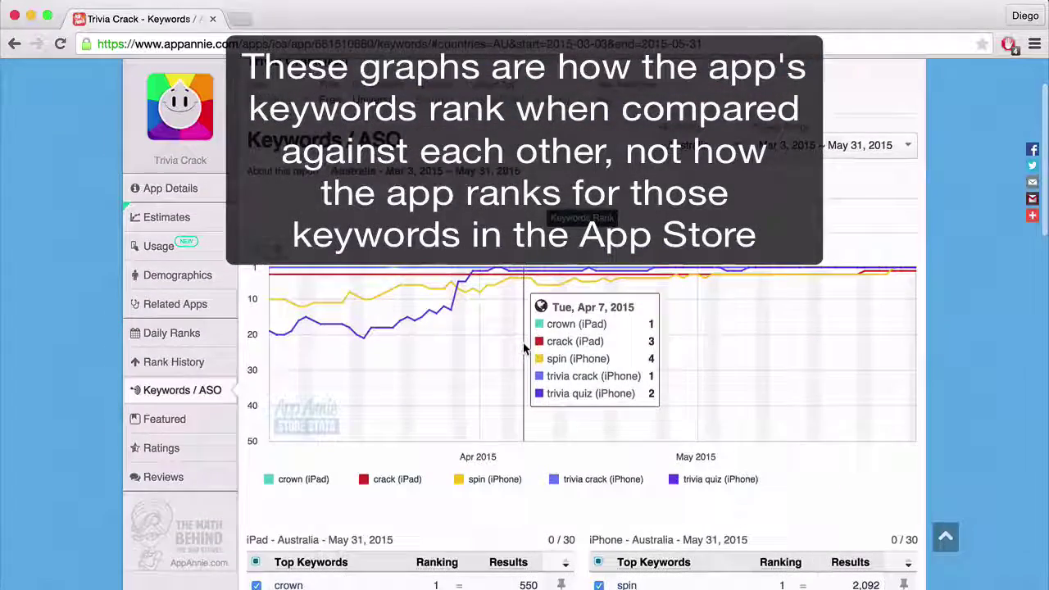
scroll(523, 343, "down", 5)
scroll(523, 348, "down", 1)
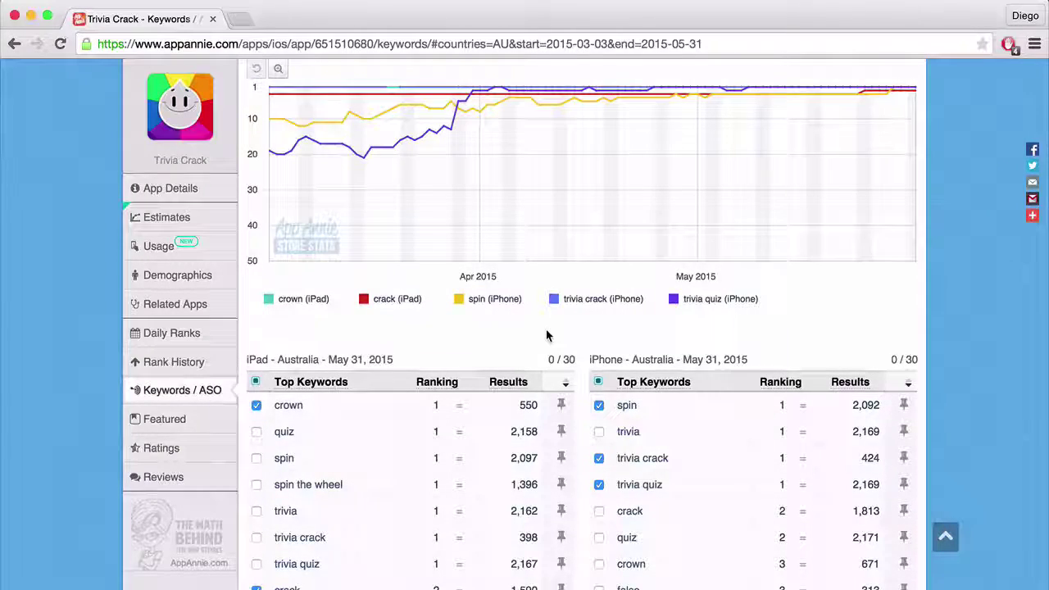
Add the new keyword "funny" to Trivia Crack's keyword report
scroll(282, 336, "down", 15)
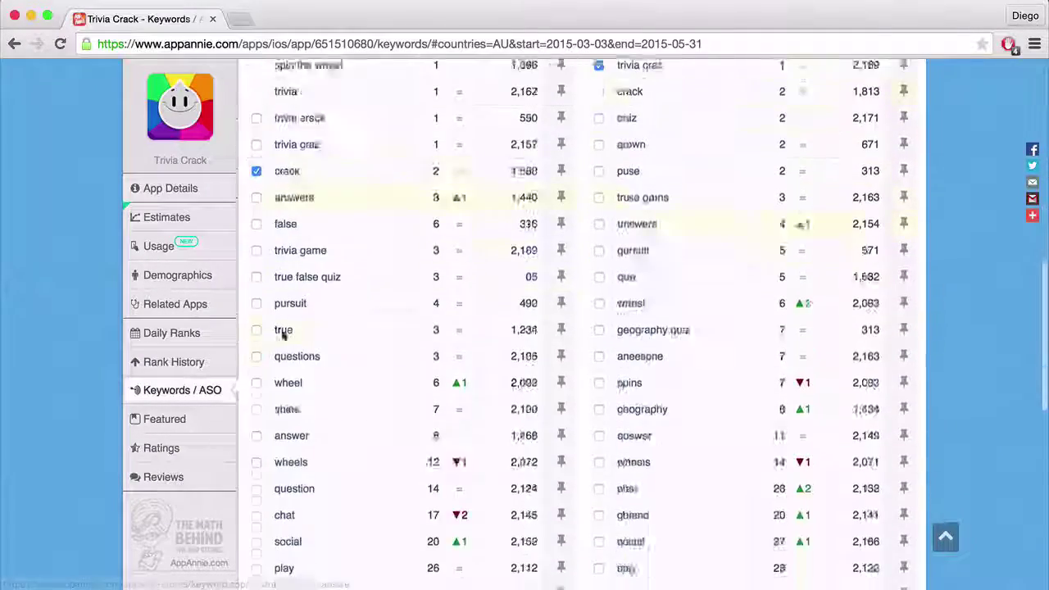
scroll(281, 335, "down", 5)
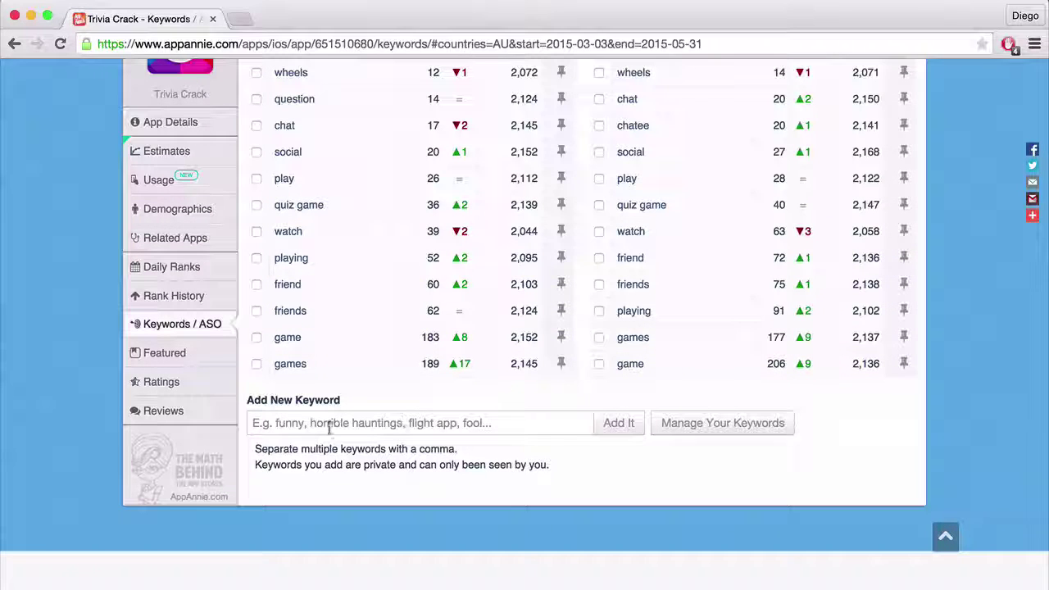
left_click(302, 428)
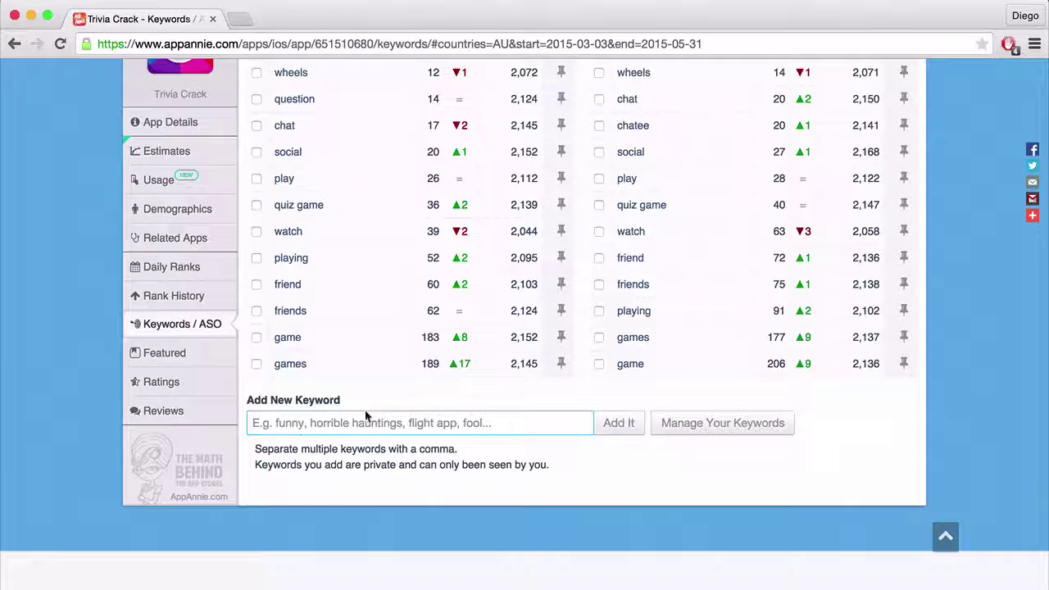
type("funny")
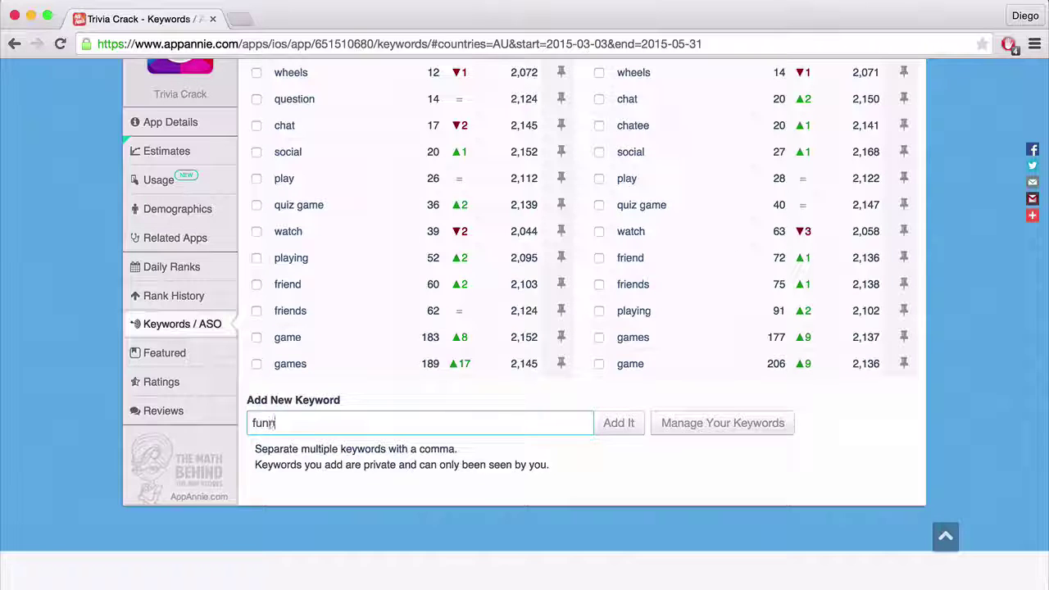
key("Return")
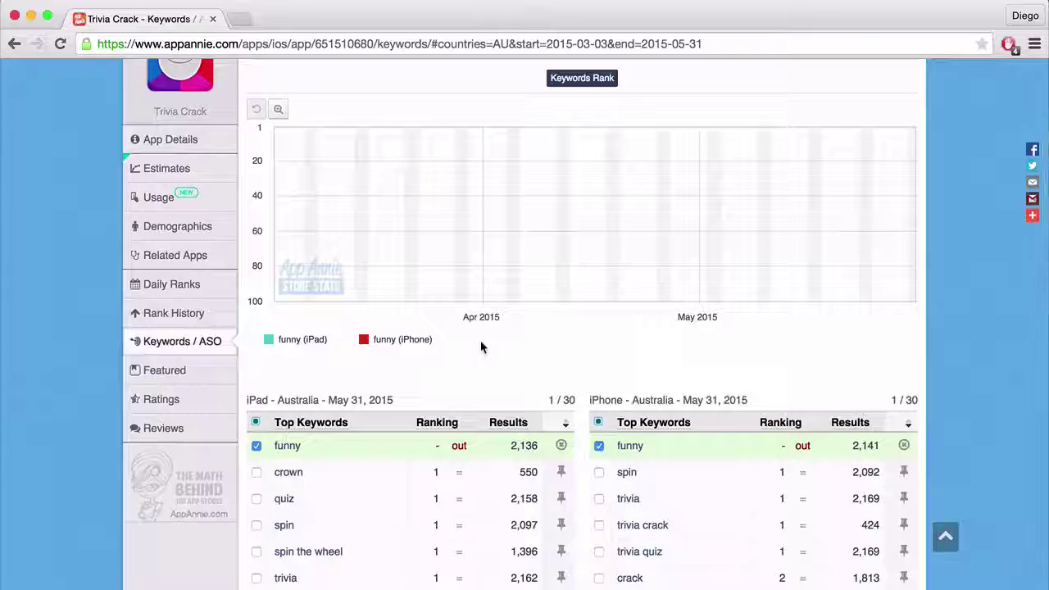
Plot the iPad keyword crown alongside funny in the keyword rank chart and review the chart
scroll(481, 348, "up", 2)
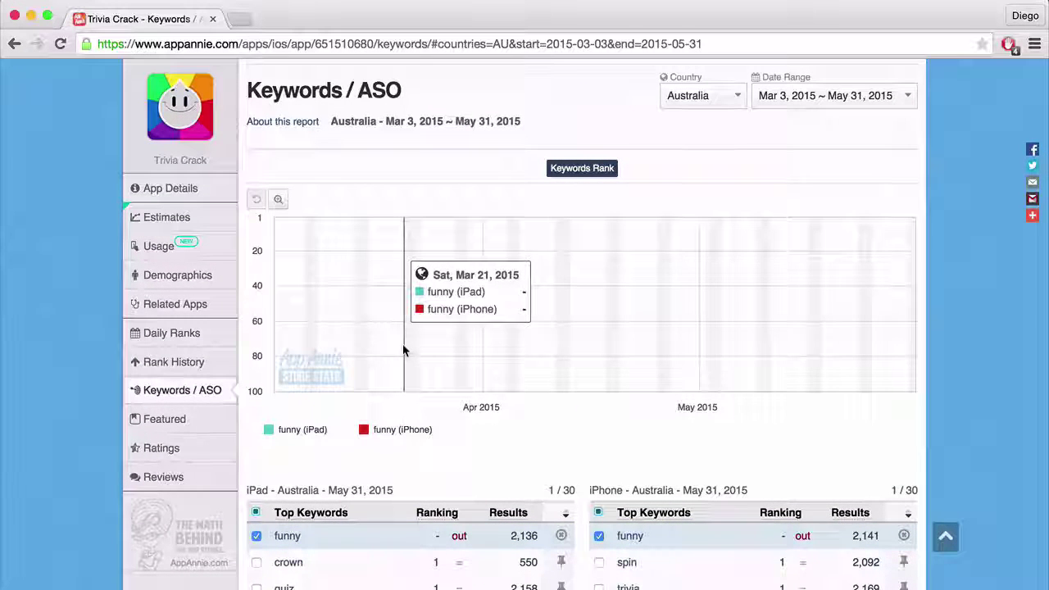
scroll(403, 407, "down", 5)
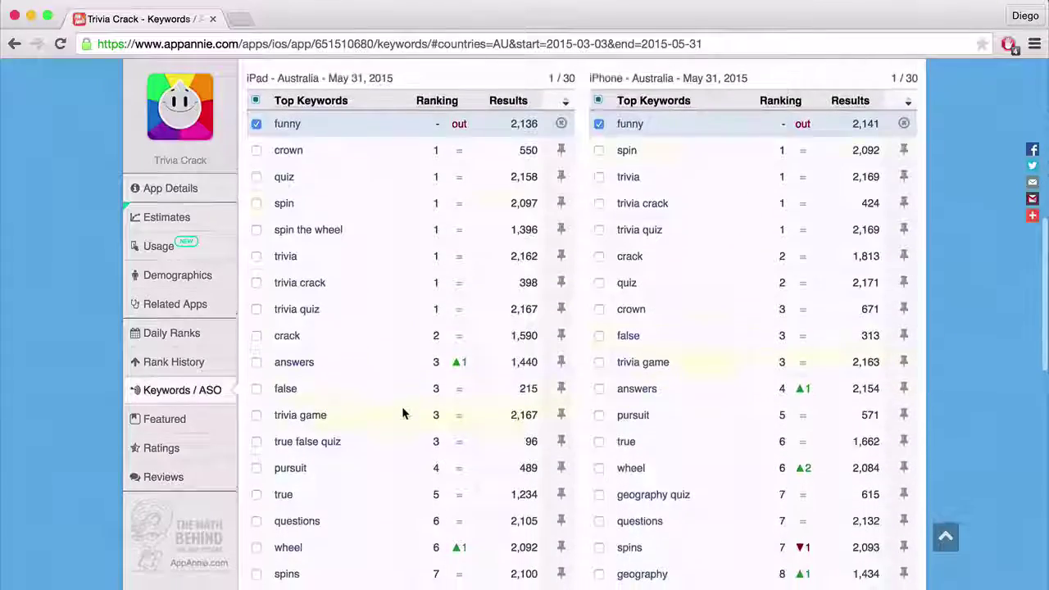
scroll(345, 155, "up", 6)
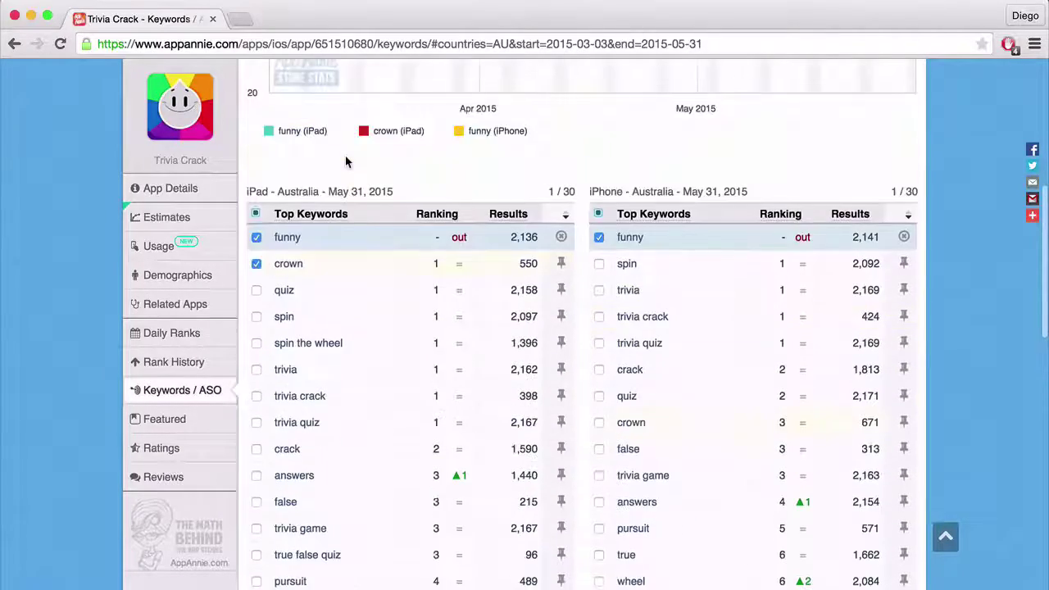
scroll(345, 155, "down", 3)
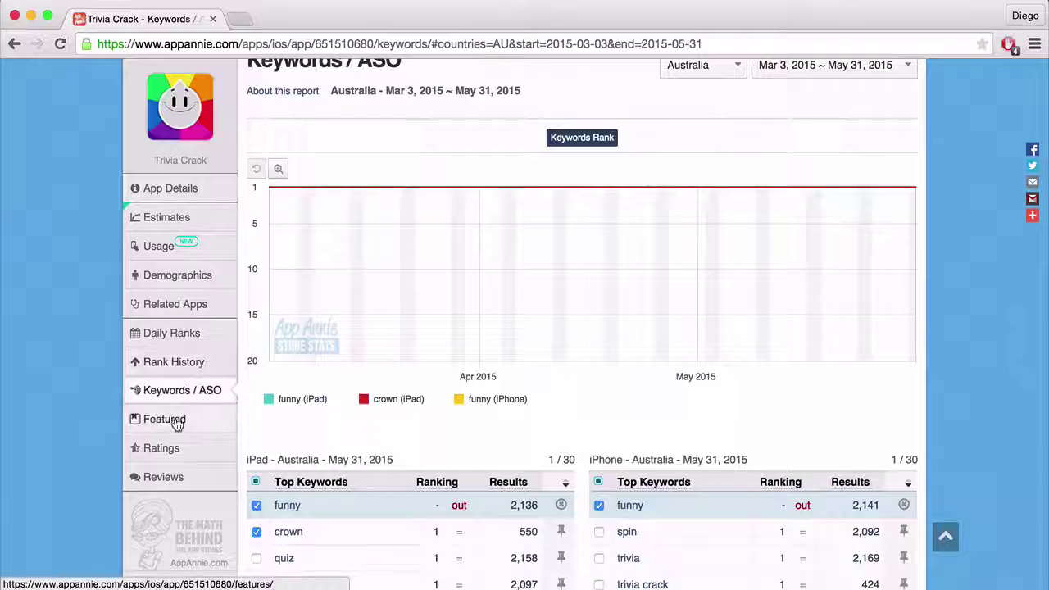
Open Trivia Crack's Reviews report and examine the weekly number of reviews by star rating
left_click(194, 480)
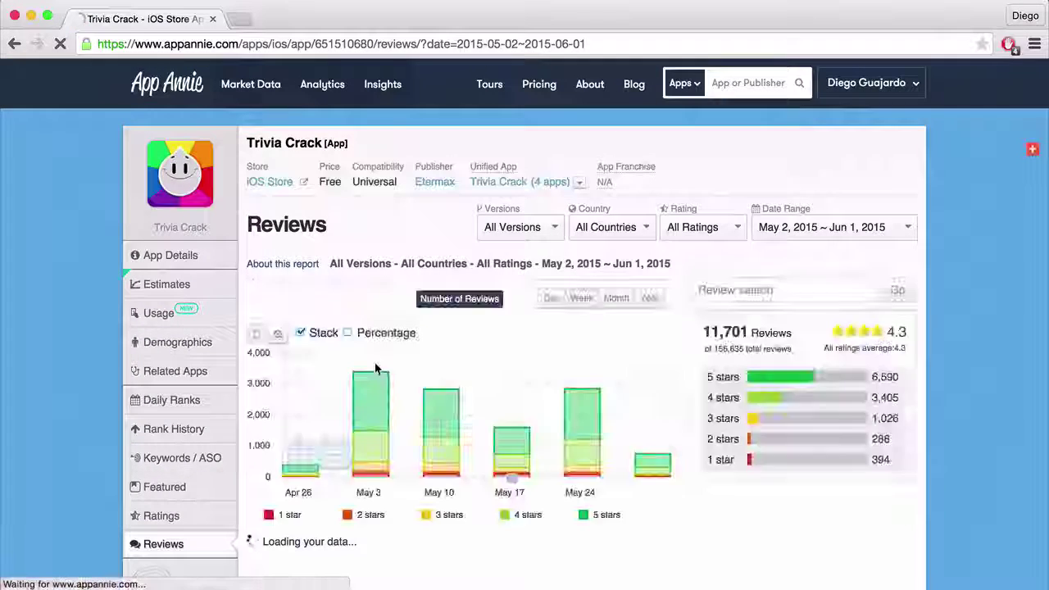
scroll(375, 368, "down", 2)
scroll(375, 369, "down", 2)
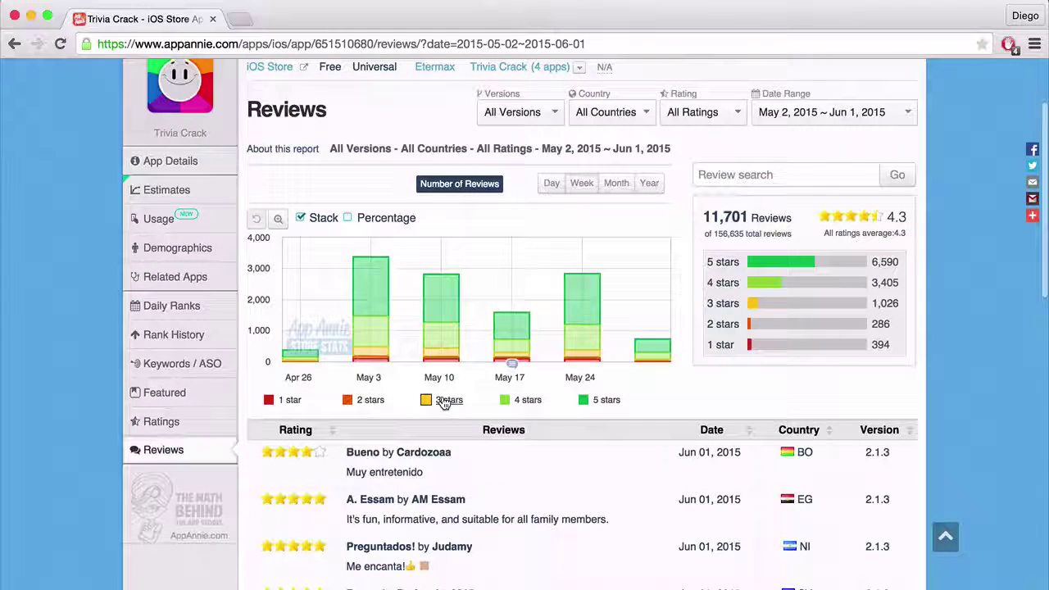
mouse_move(523, 386)
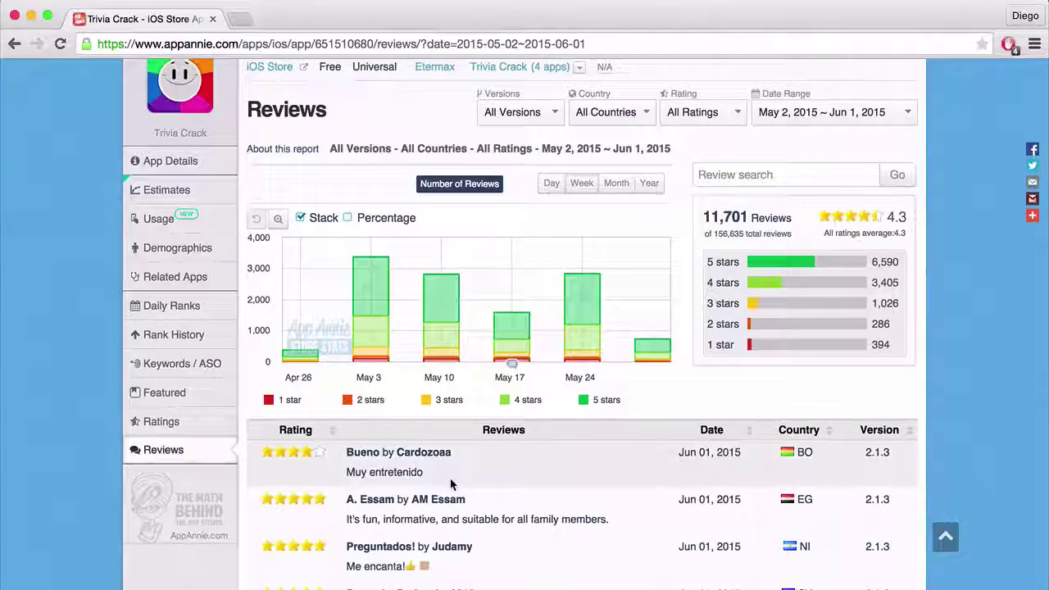
Read through the list of individual user reviews for Trivia Crack
scroll(451, 486, "down", 5)
scroll(451, 485, "down", 4)
scroll(451, 485, "up", 1)
scroll(451, 485, "up", 2)
scroll(451, 486, "up", 3)
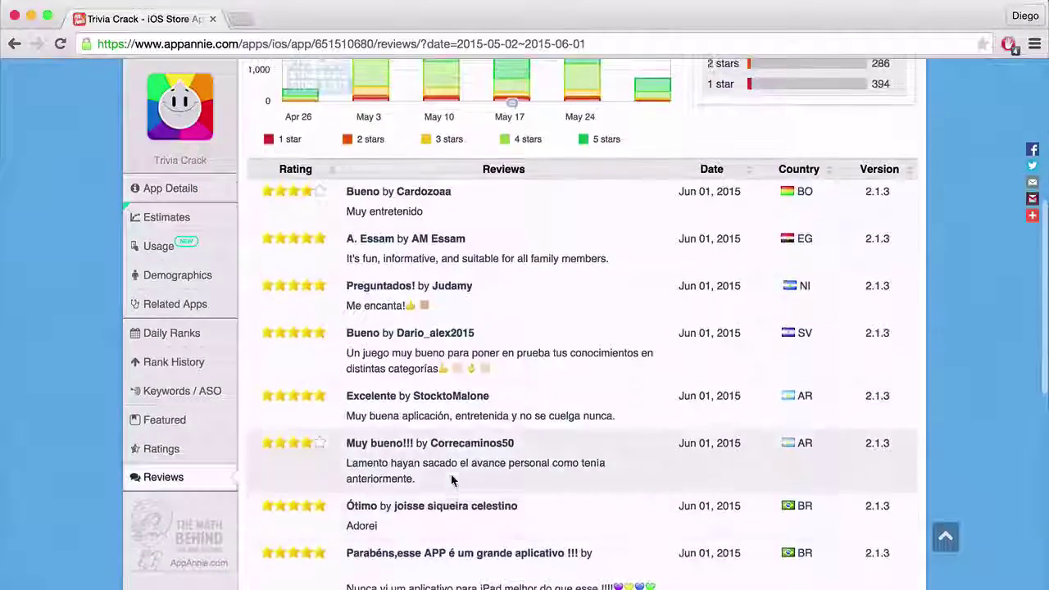
Sort the Trivia Crack reviews by country and look through the sorted list
left_click(811, 170)
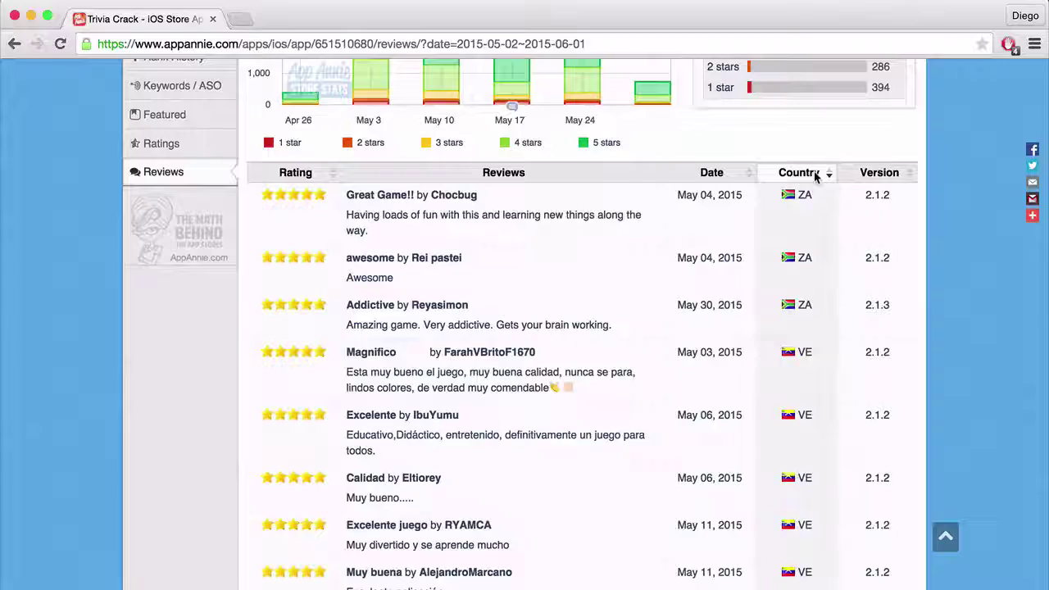
scroll(802, 312, "down", 5)
scroll(803, 320, "down", 5)
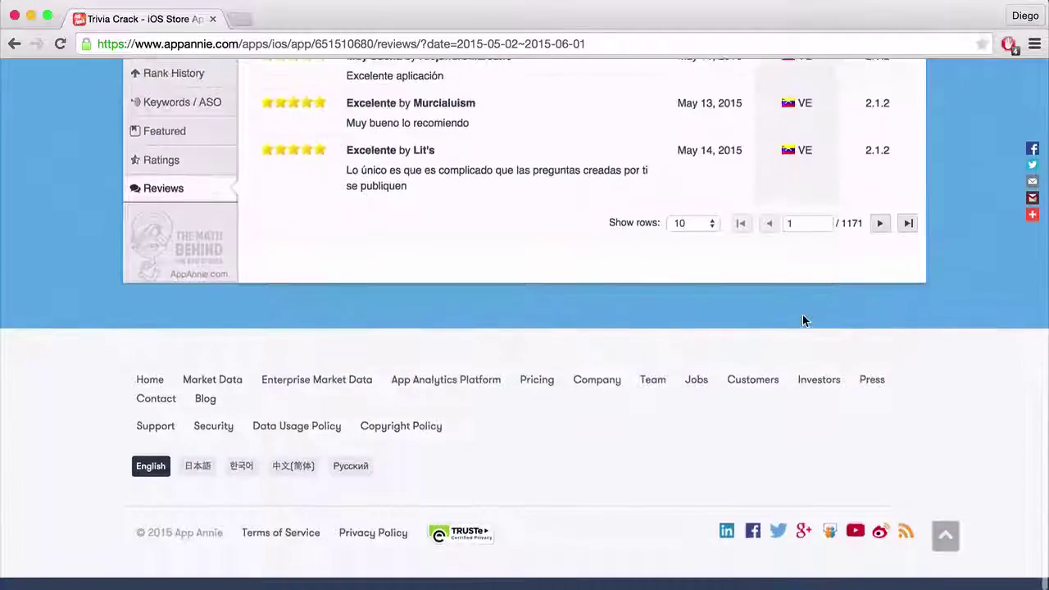
scroll(803, 242, "up", 15)
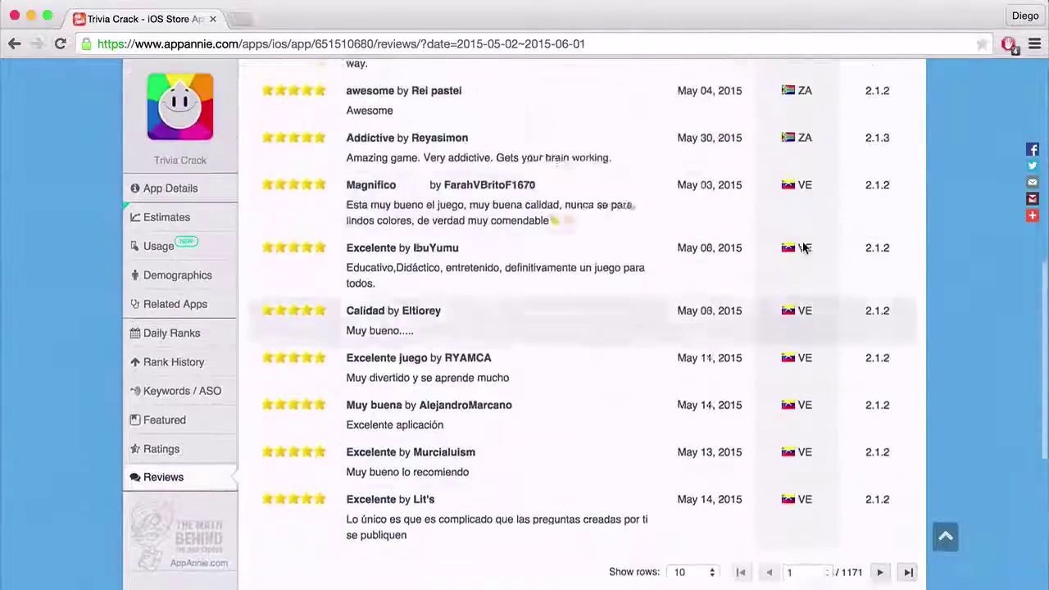
scroll(803, 241, "up", 2)
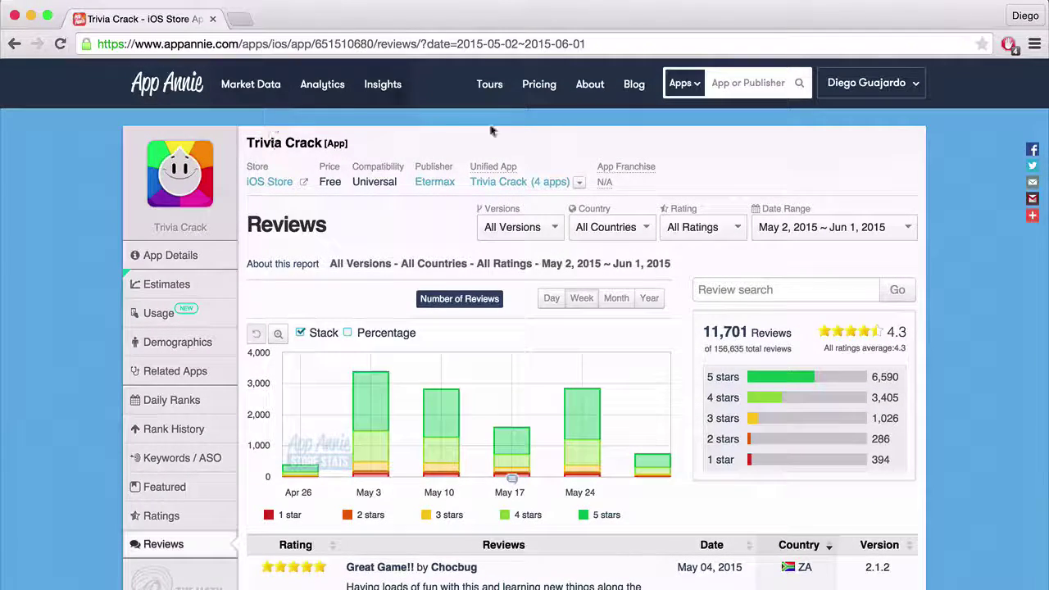
Go to the Store Stats market data and open its Keyword Ranks page
mouse_move(496, 92)
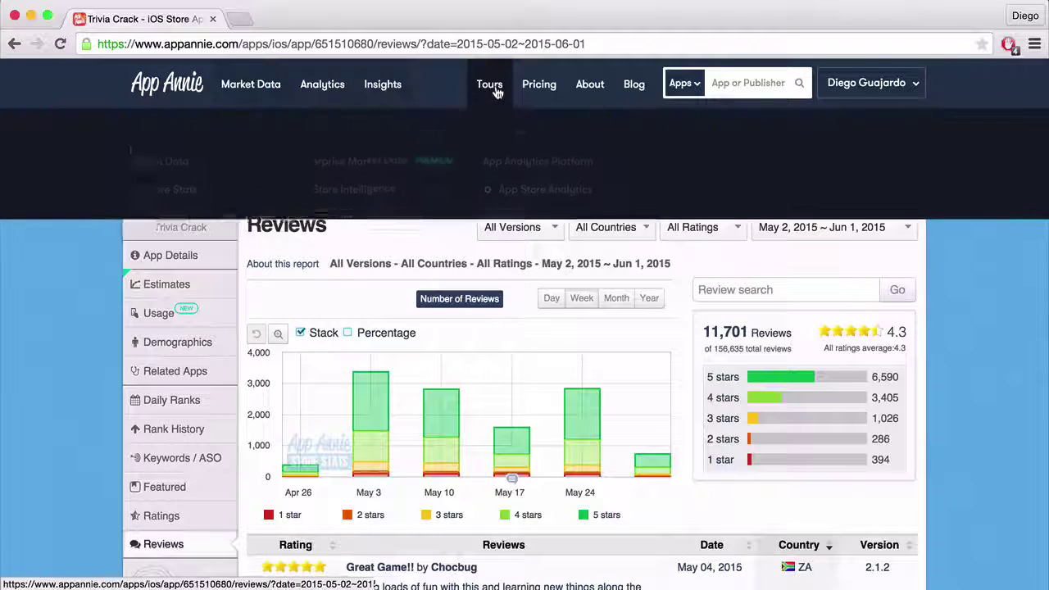
left_click(171, 167)
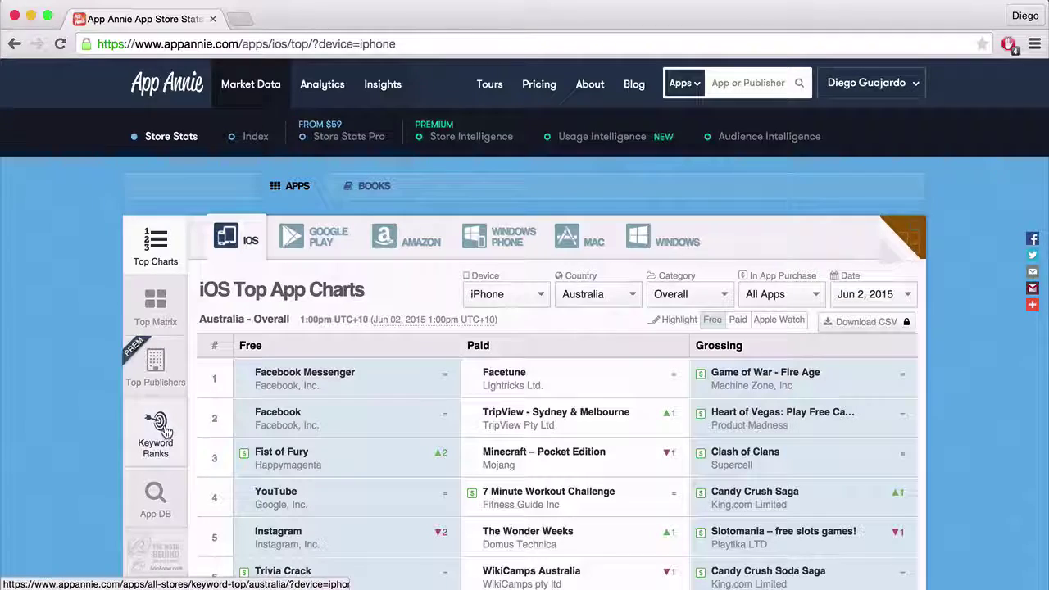
scroll(164, 431, "down", 3)
left_click(153, 302)
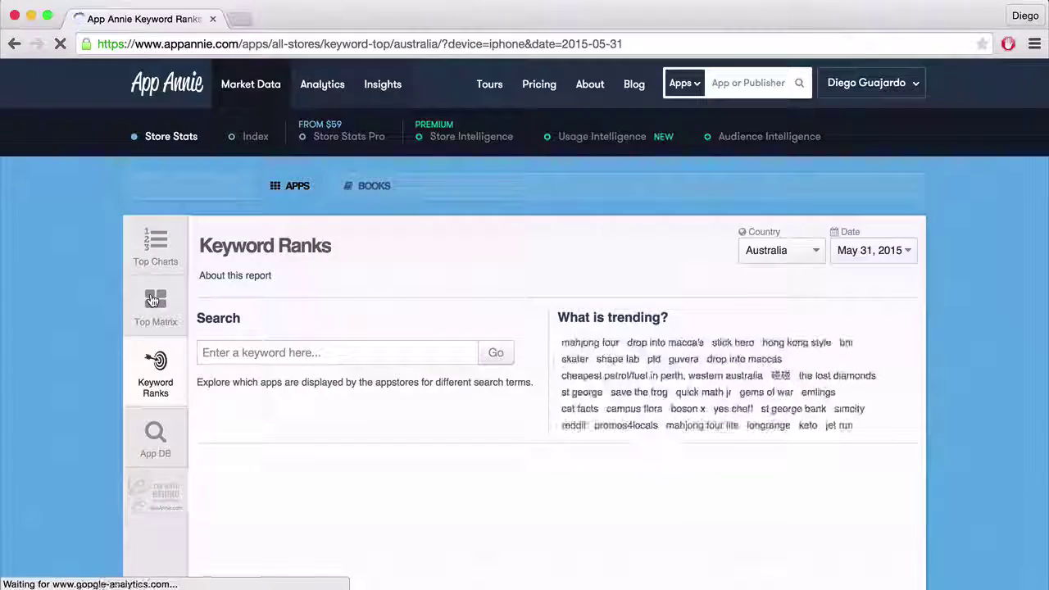
Search the keyword ranks for "ninja, running"
left_click(257, 351)
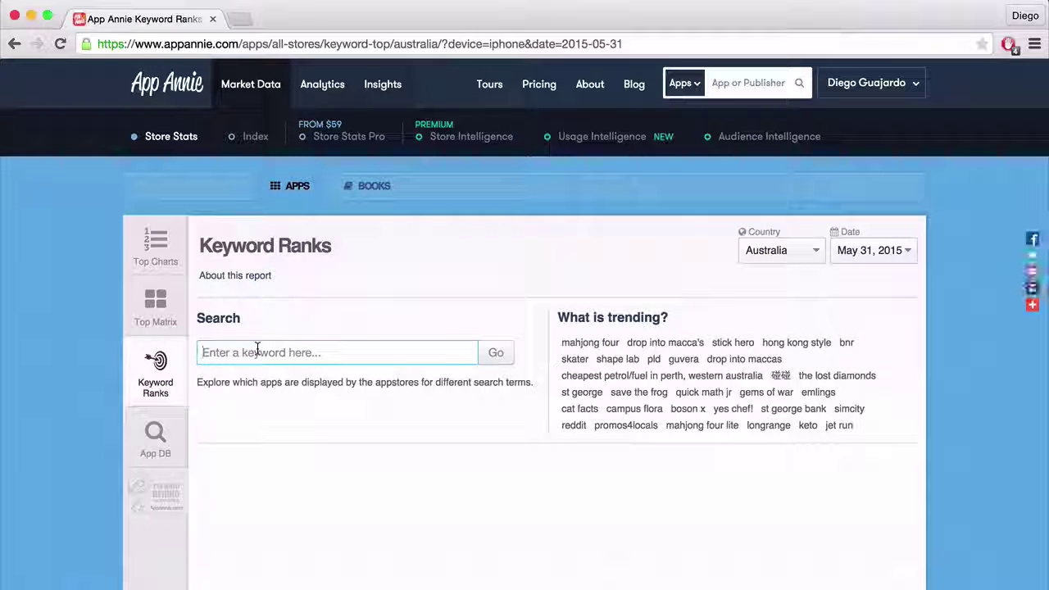
type("ro")
key("BackSpace")
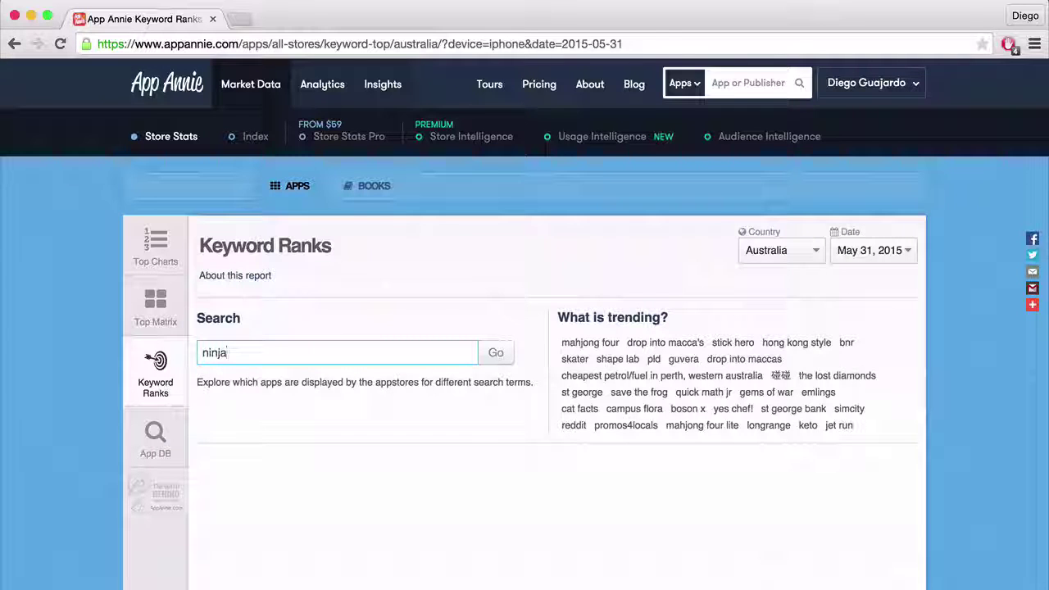
type(", running")
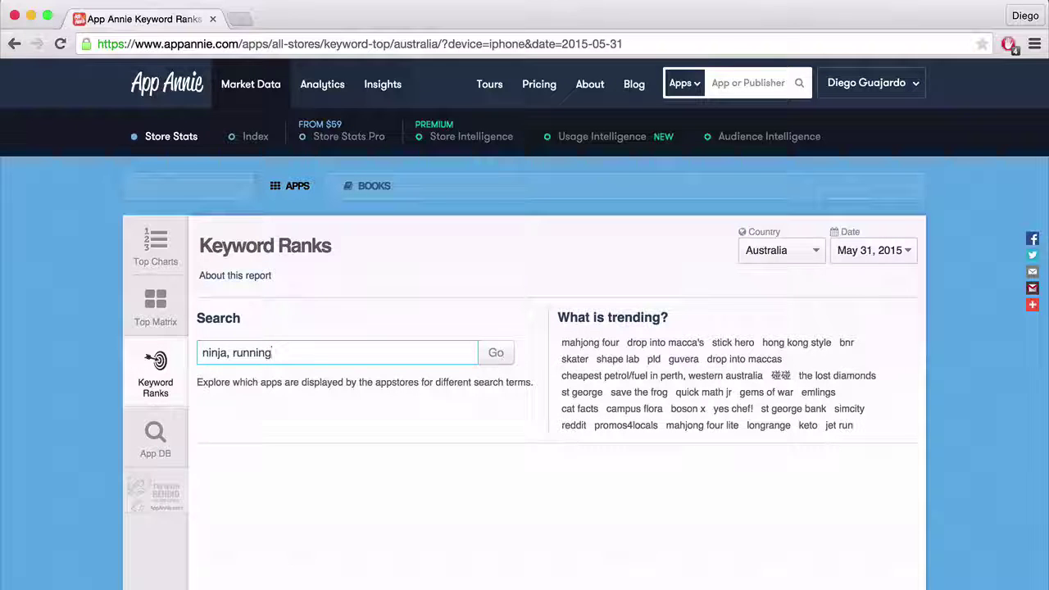
key("Return")
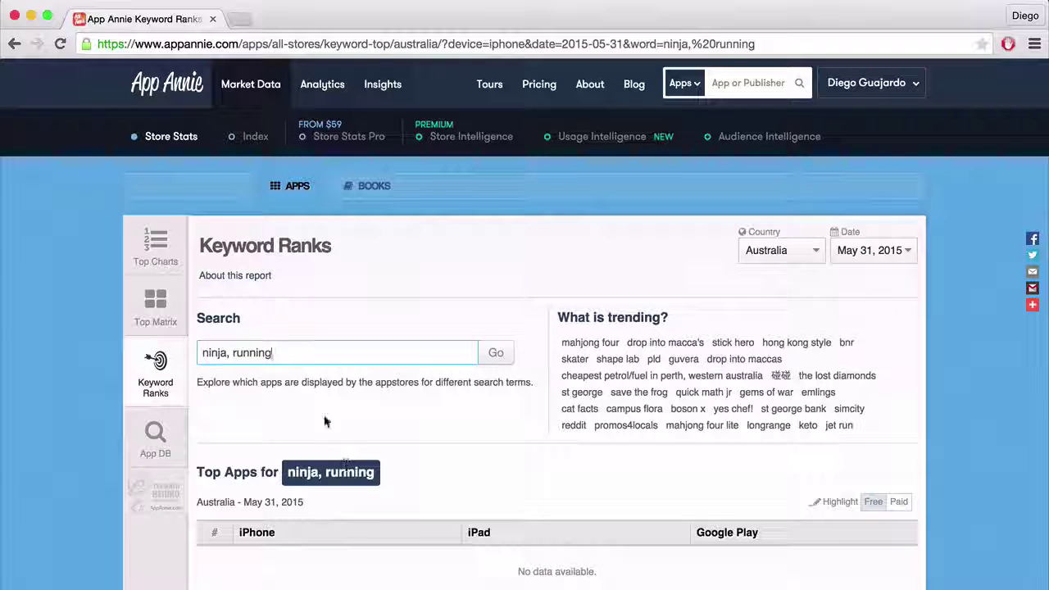
Shorten the keyword search to "ninja" and look through the ranked top apps for iPhone and iPad
left_click_drag(273, 352, 230, 353)
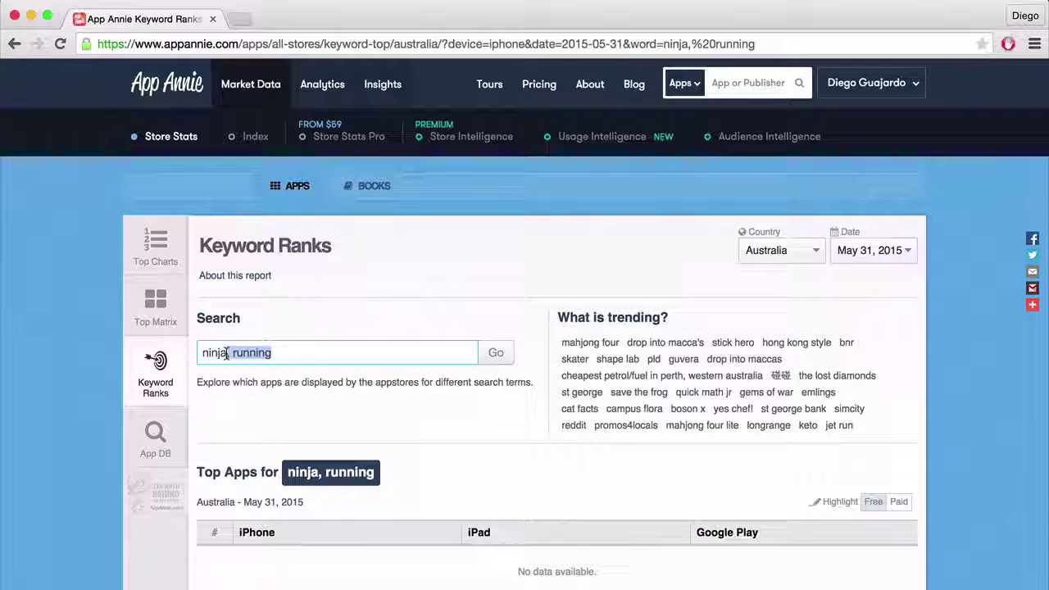
key("Return")
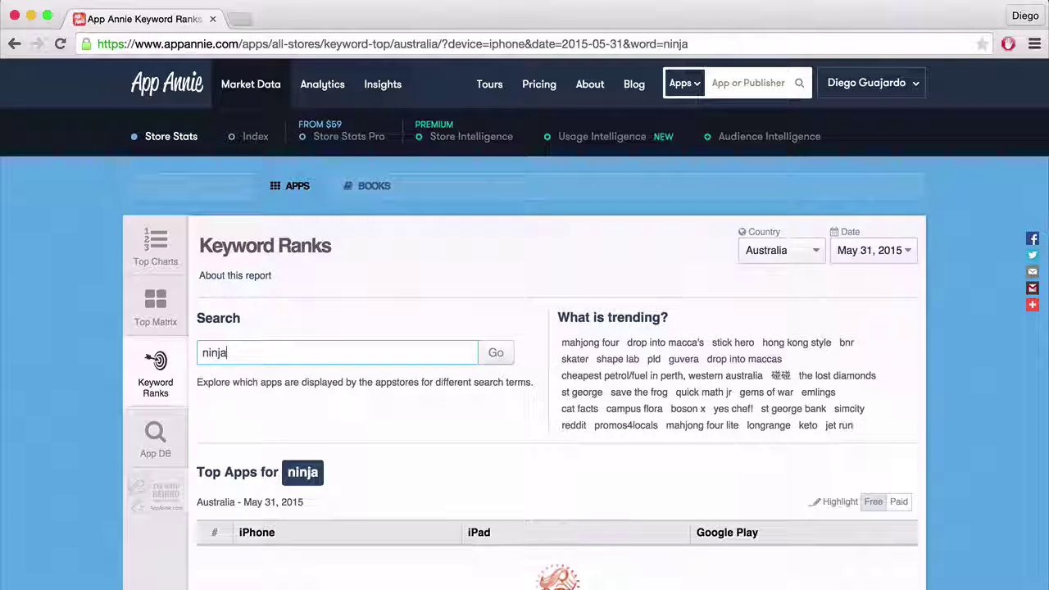
scroll(363, 451, "down", 2)
scroll(362, 448, "down", 3)
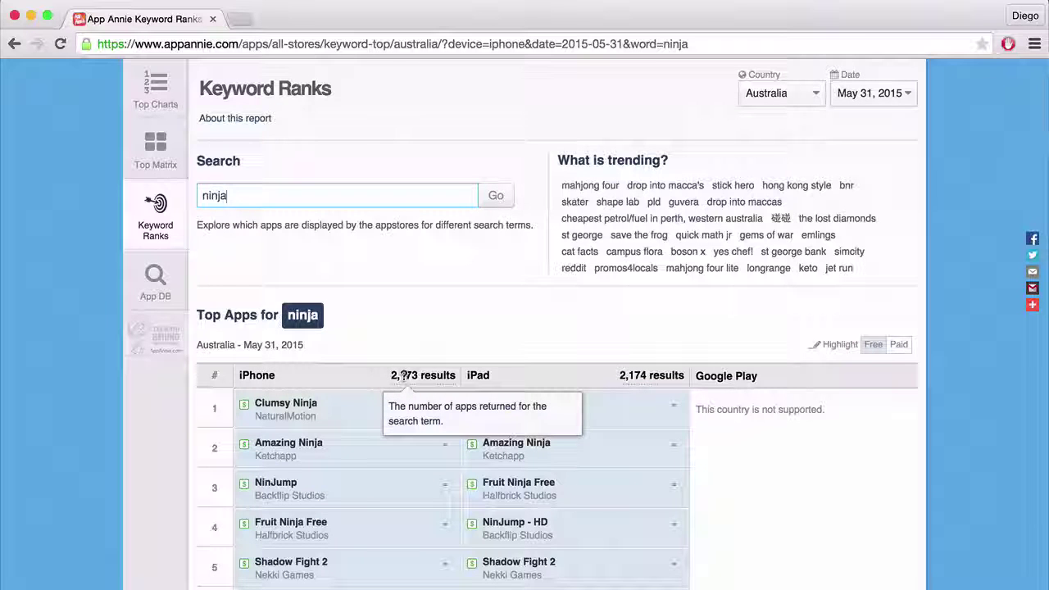
scroll(405, 379, "down", 4)
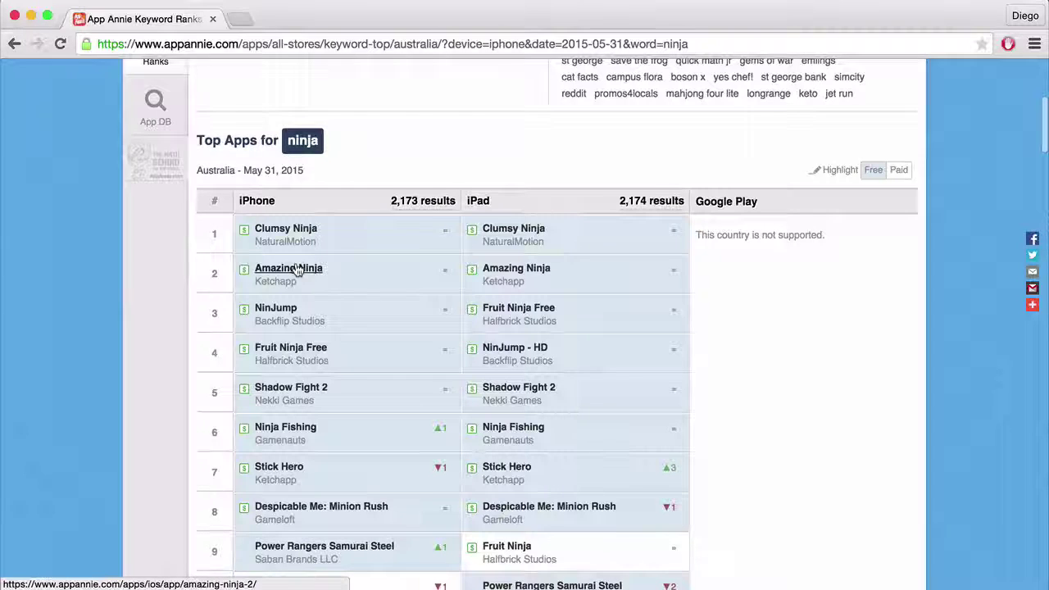
scroll(297, 271, "down", 6)
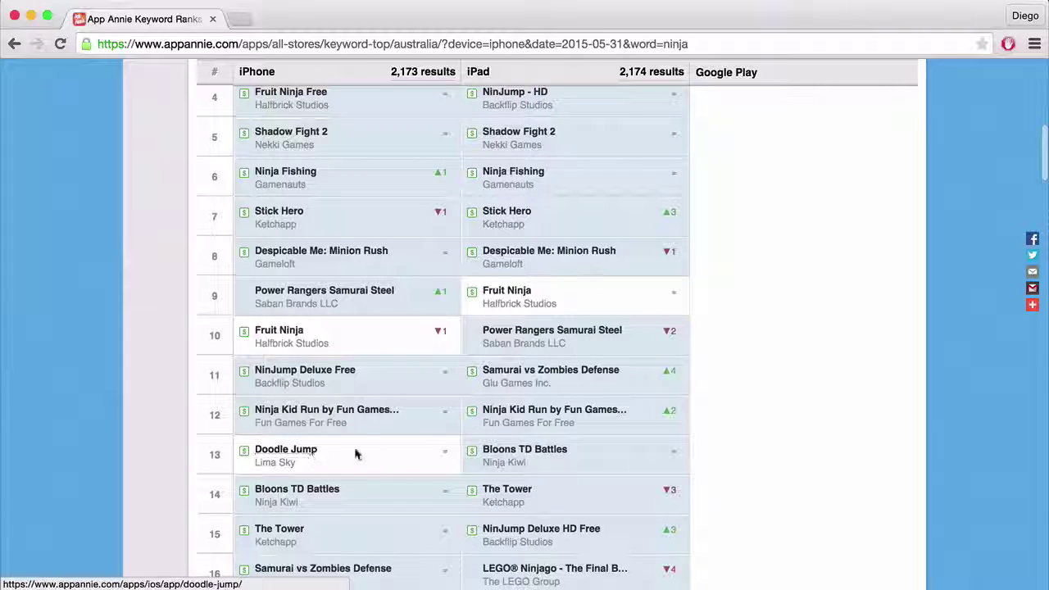
scroll(364, 434, "up", 3)
scroll(364, 439, "up", 4)
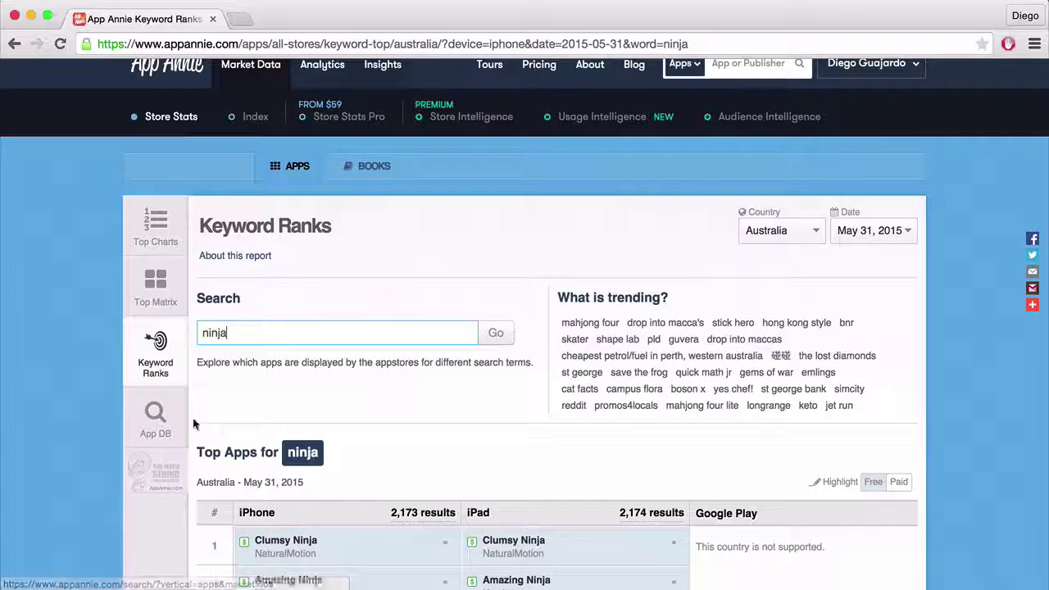
Open the App DB and search the iOS apps for "trivia crack"
left_click(163, 418)
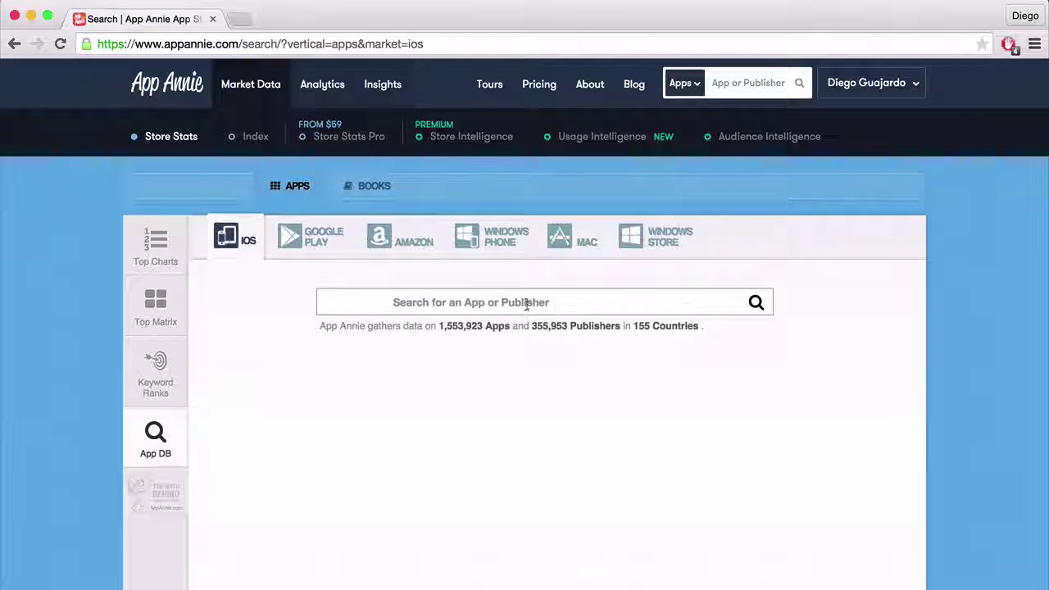
scroll(342, 420, "down", 5)
scroll(343, 420, "up", 5)
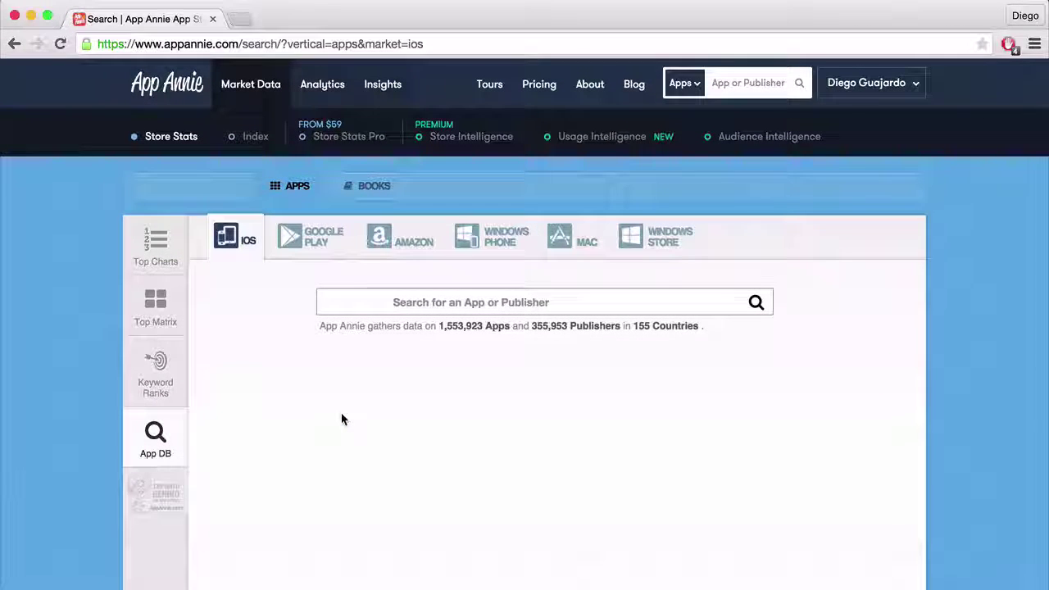
type("trivia crack")
key("Return")
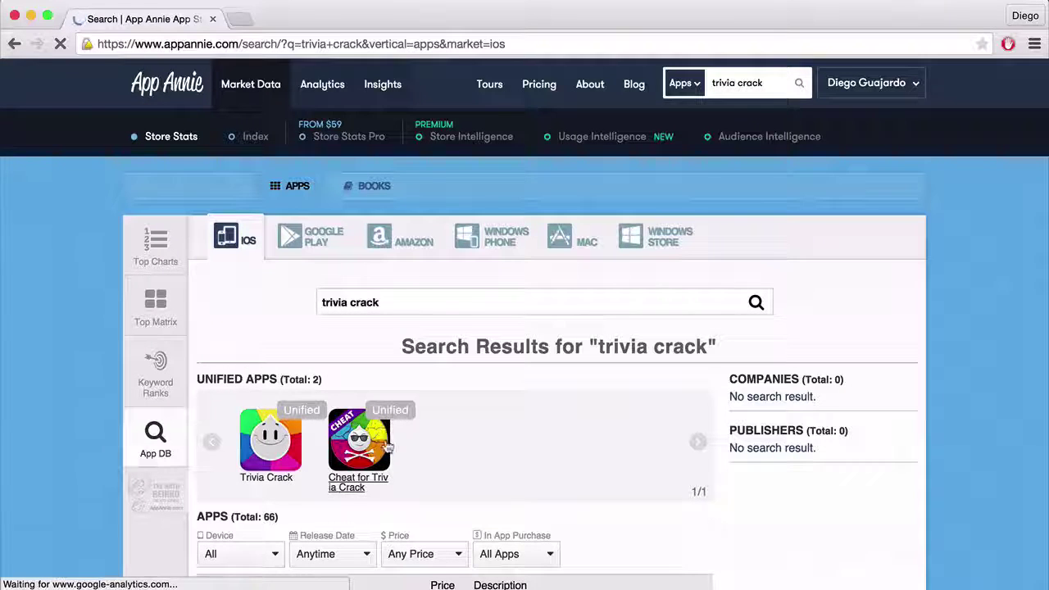
Look through the apps found for "trivia crack", including their publishers, prices and descriptions
scroll(448, 475, "down", 5)
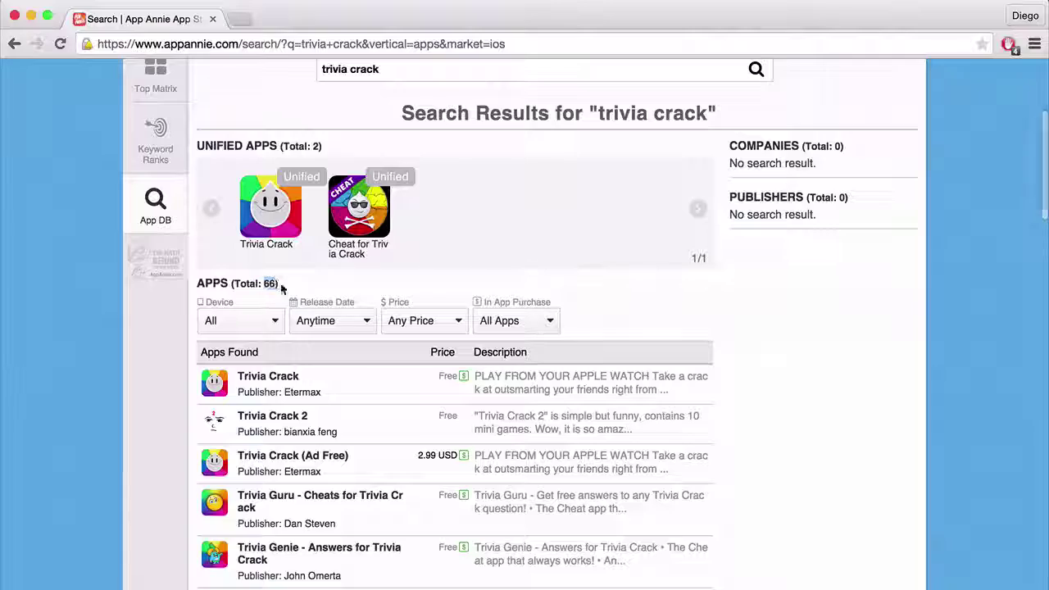
scroll(424, 462, "down", 5)
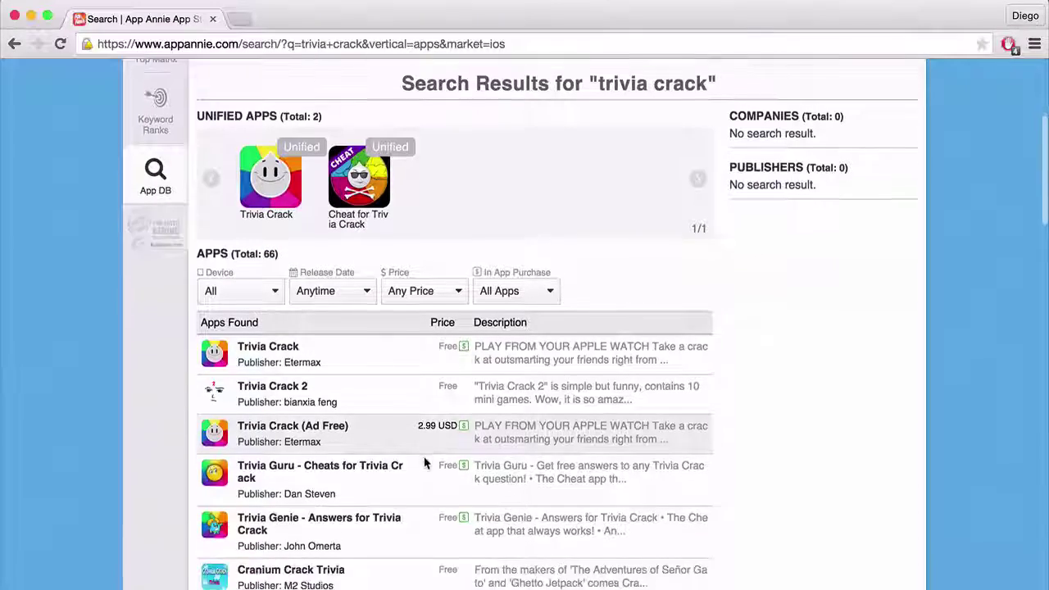
scroll(424, 463, "down", 12)
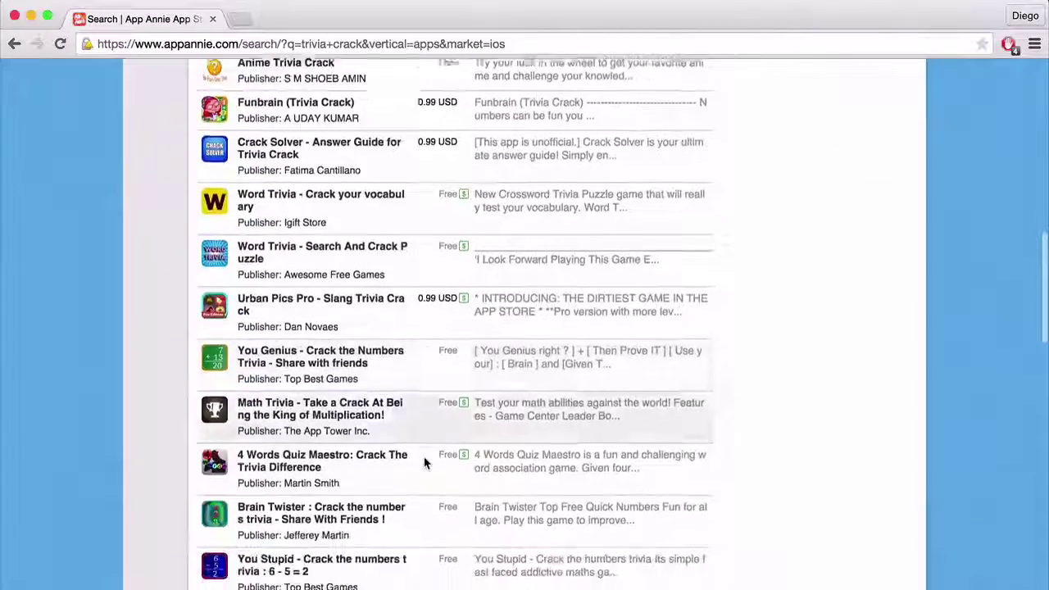
scroll(424, 463, "down", 5)
scroll(424, 461, "up", 20)
scroll(424, 459, "up", 5)
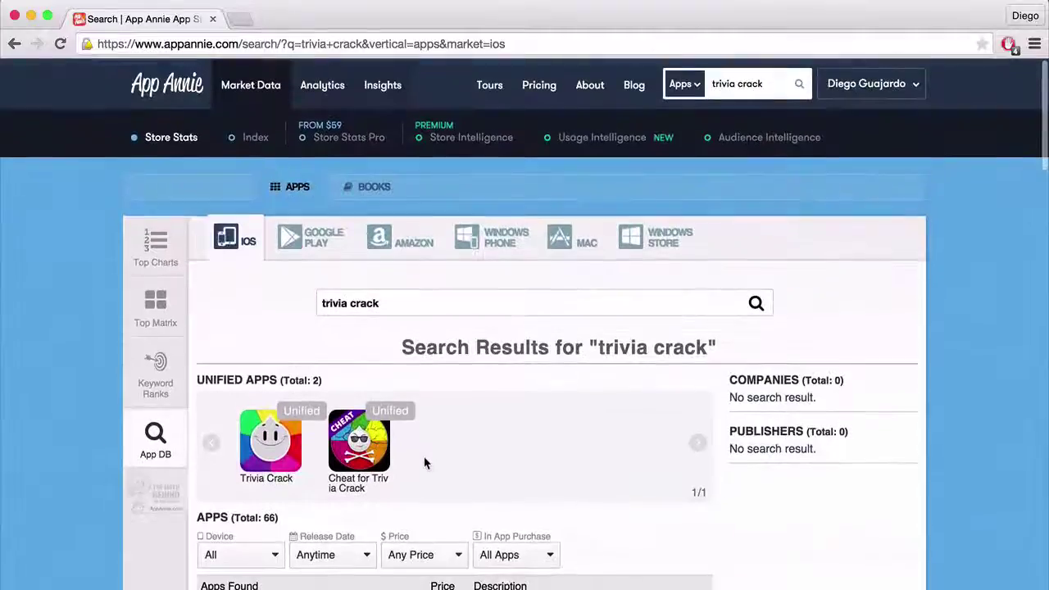